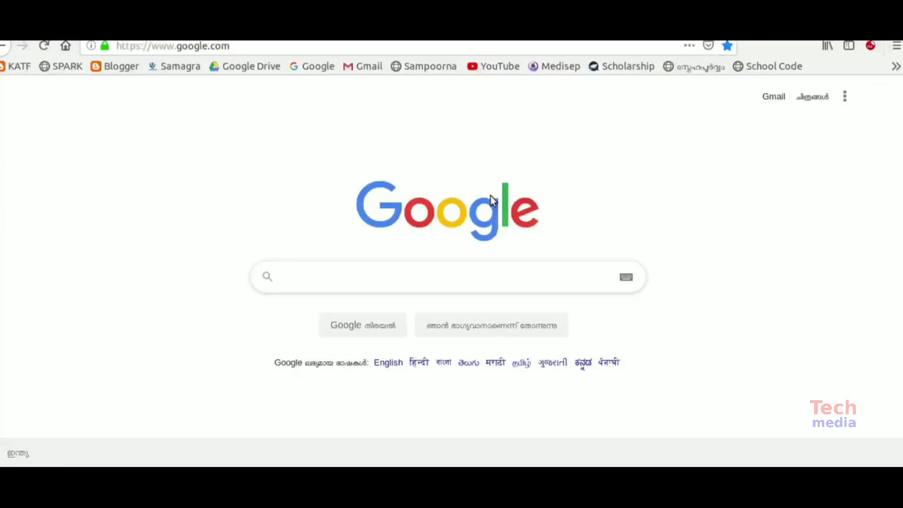
- Search the web for drive.google and open My Drive from the results
{"action": "type", "text": "drive."}
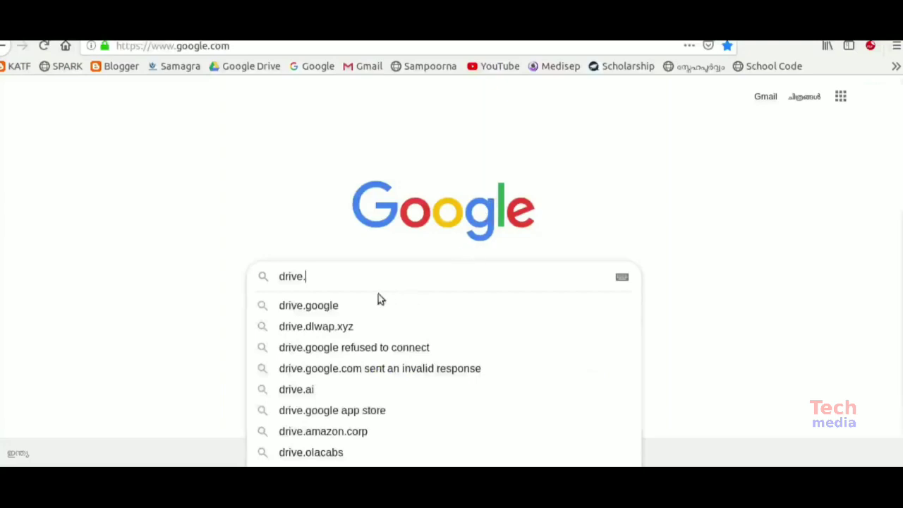
{"action": "left_click", "coordinate": [338, 308]}
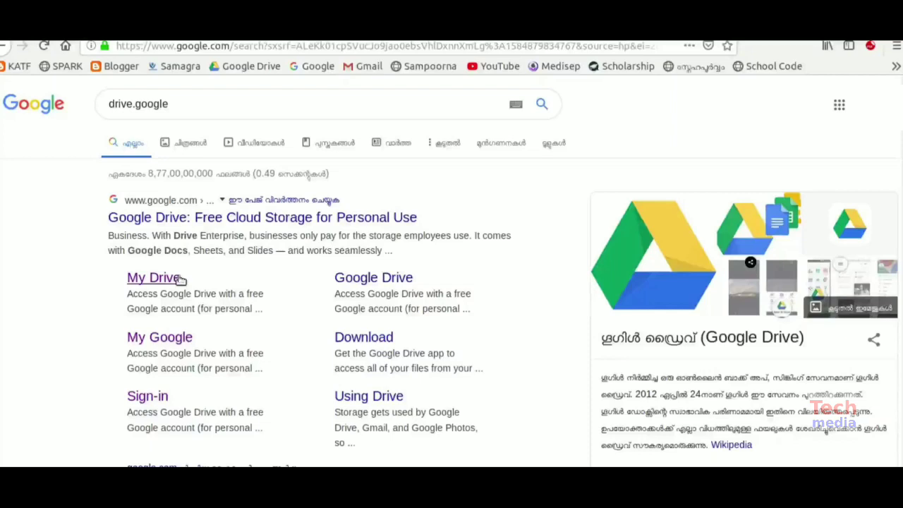
{"action": "left_click", "coordinate": [155, 279]}
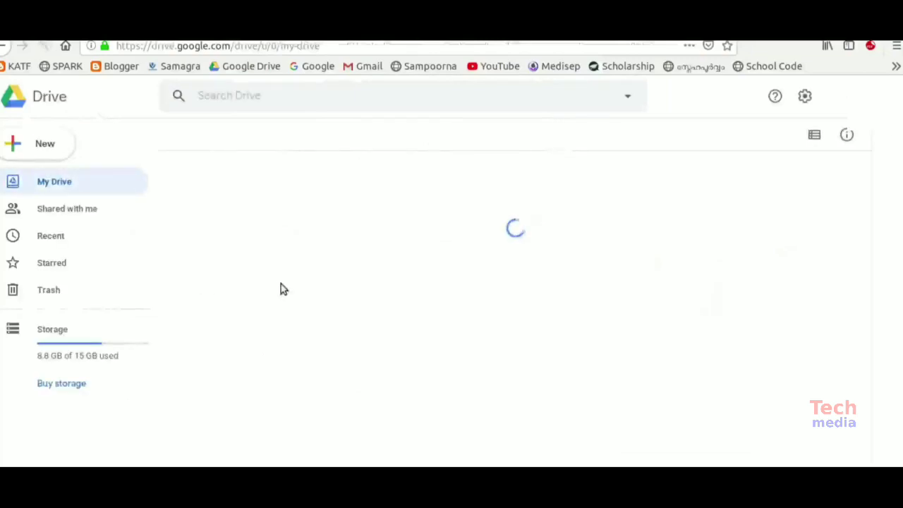
- Create a new blank Google Form from My Drive
{"action": "left_click", "coordinate": [53, 150]}
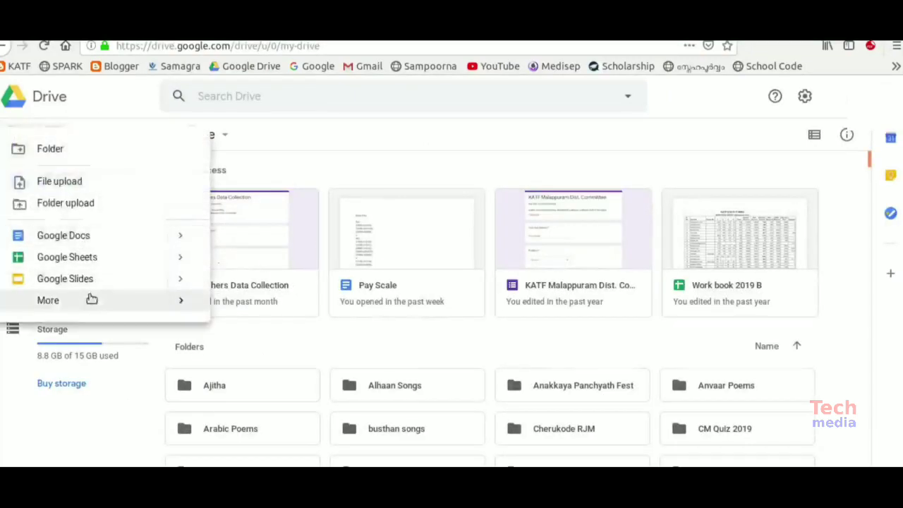
{"action": "mouse_move", "coordinate": [77, 302]}
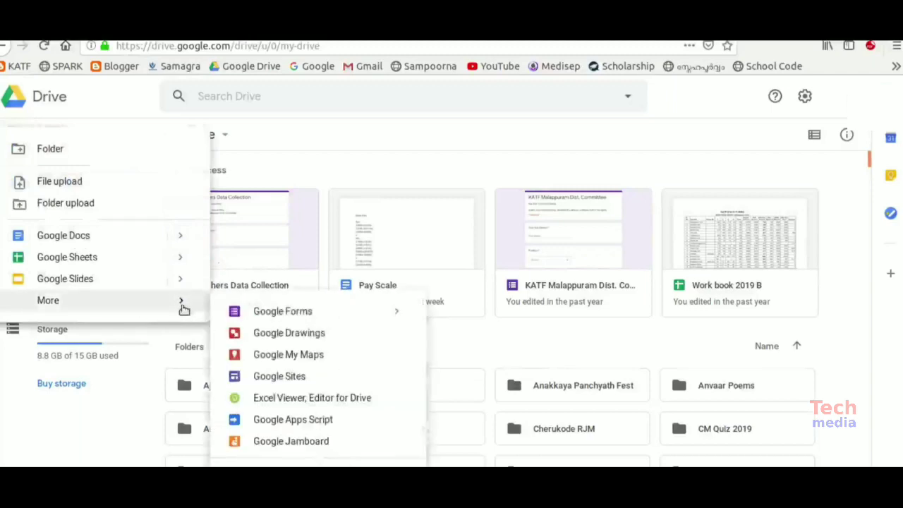
{"action": "left_click", "coordinate": [398, 316]}
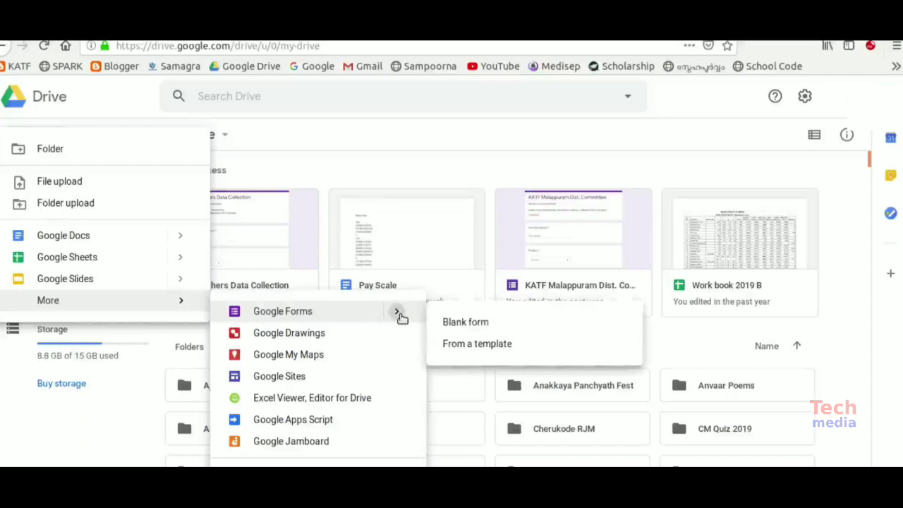
{"action": "left_click", "coordinate": [457, 325]}
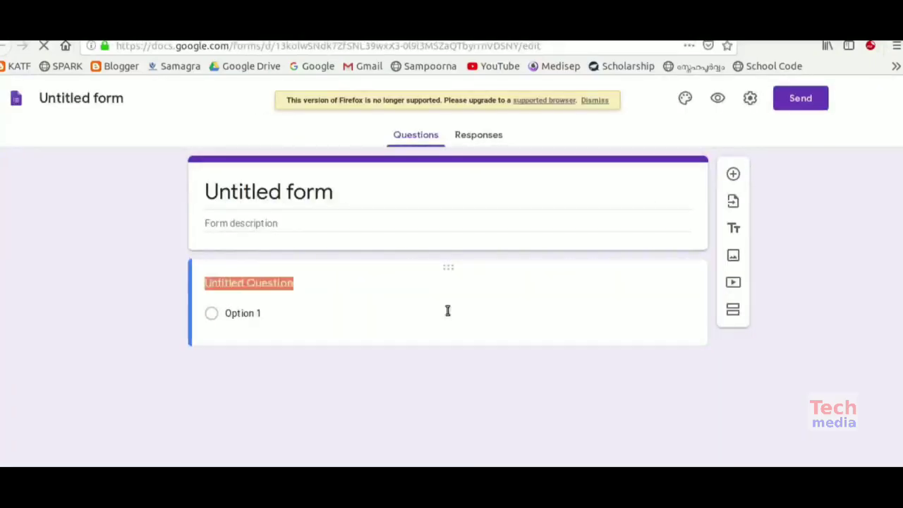
- Replace the form's default title with ONLINE QUIZ
{"action": "left_click", "coordinate": [358, 197]}
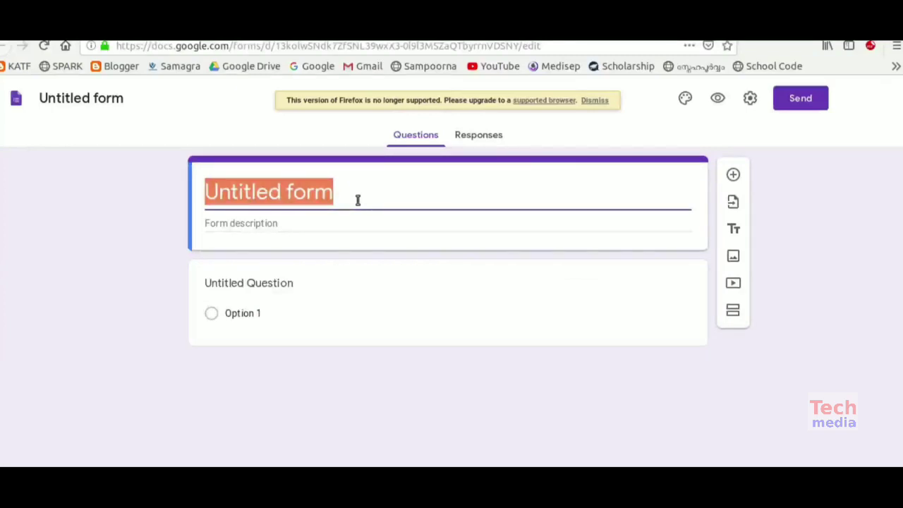
{"action": "key", "text": "BackSpace"}
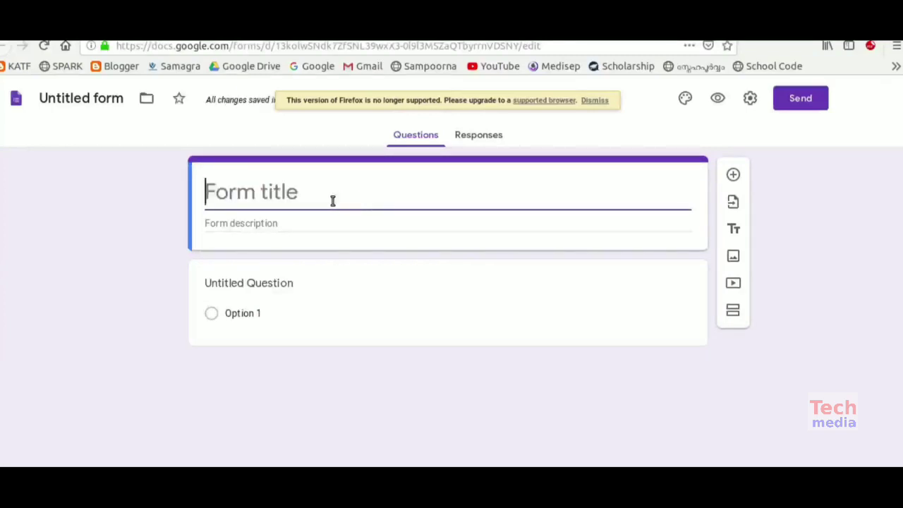
{"action": "type", "text": "ONL"}
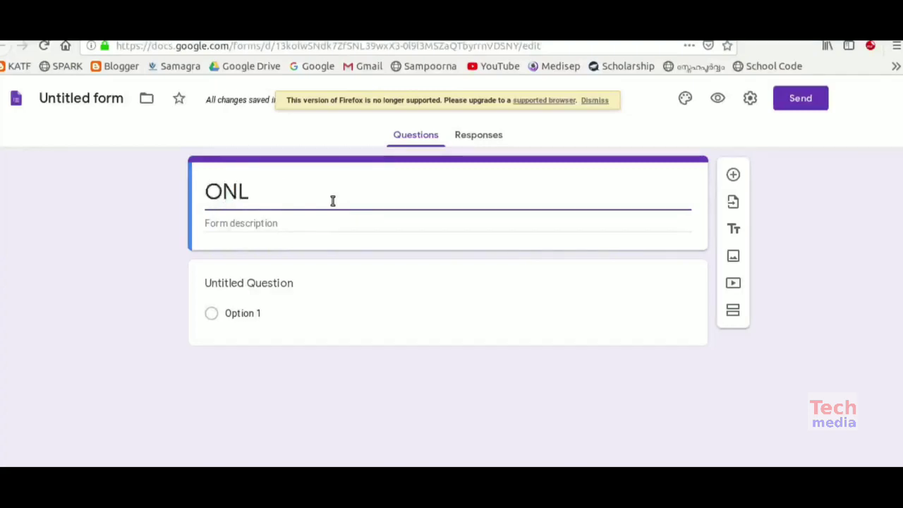
{"action": "type", "text": "INE QUIZ"}
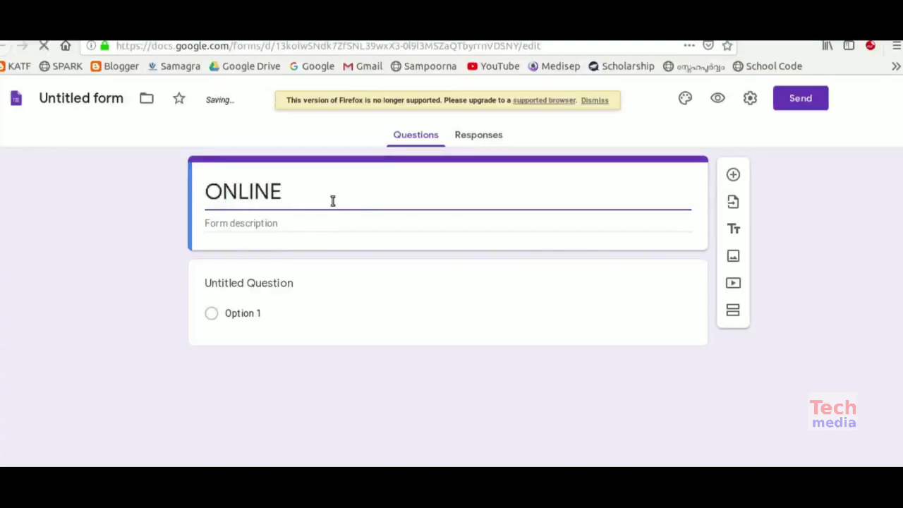
- Enter the form description as GUPS MANJERI with (2019 December 15) on a second line
{"action": "left_click", "coordinate": [291, 223]}
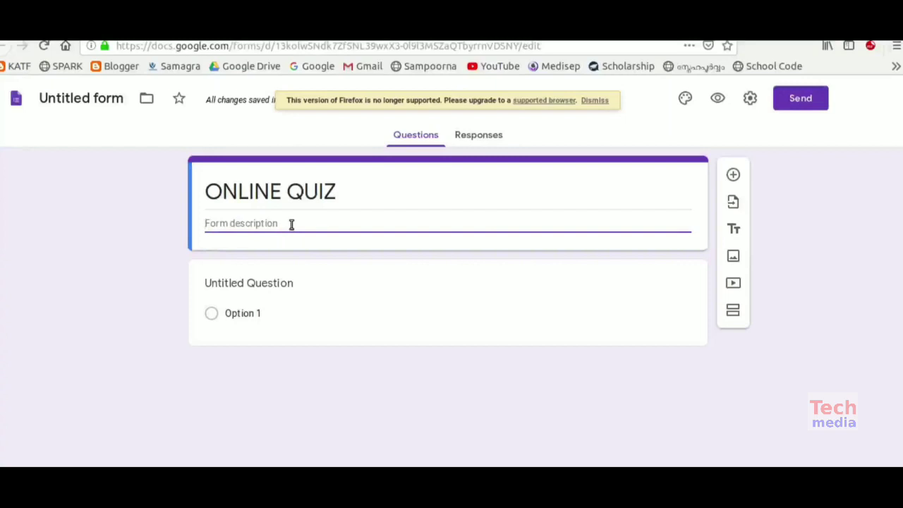
{"action": "type", "text": "GUPS MANJERI"}
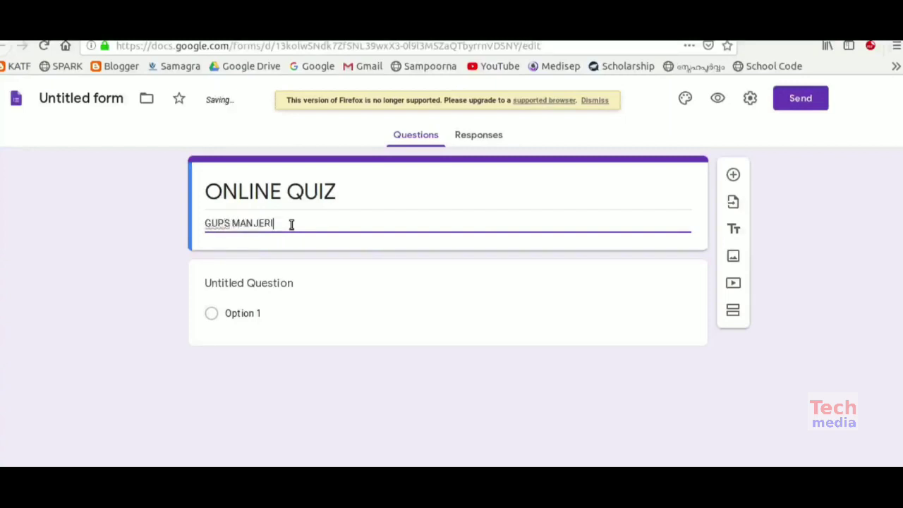
{"action": "key", "text": "Return"}
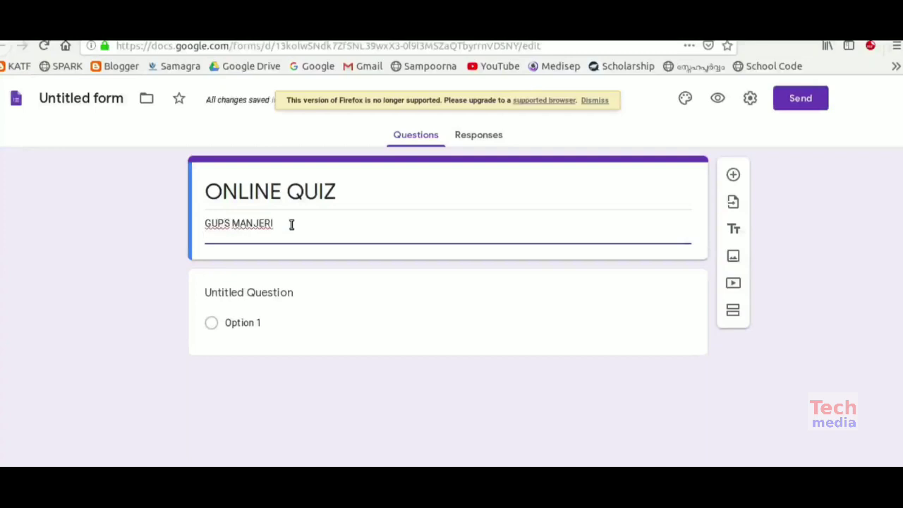
{"action": "key", "text": "F5"}
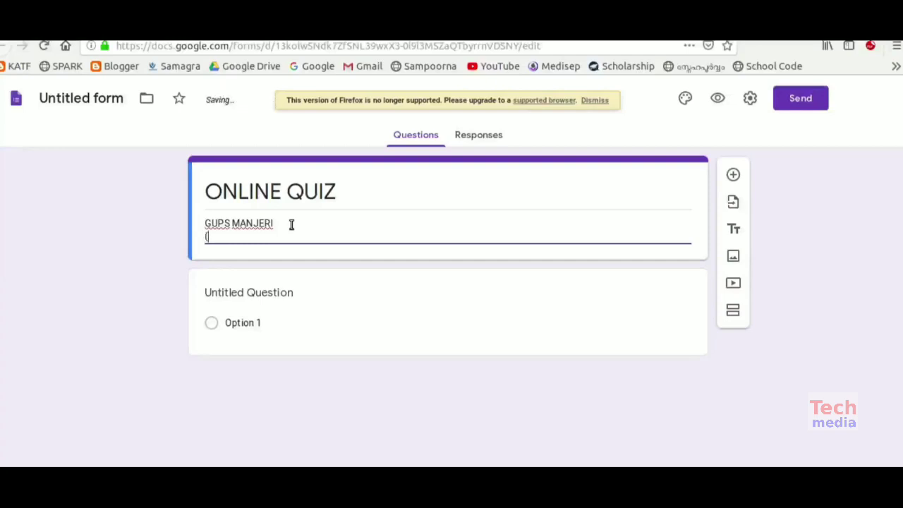
{"action": "type", "text": "2019 December 15)"}
- Make the first question a required short answer called Name and add a required short-answer question called Place
{"action": "left_click", "coordinate": [299, 302]}
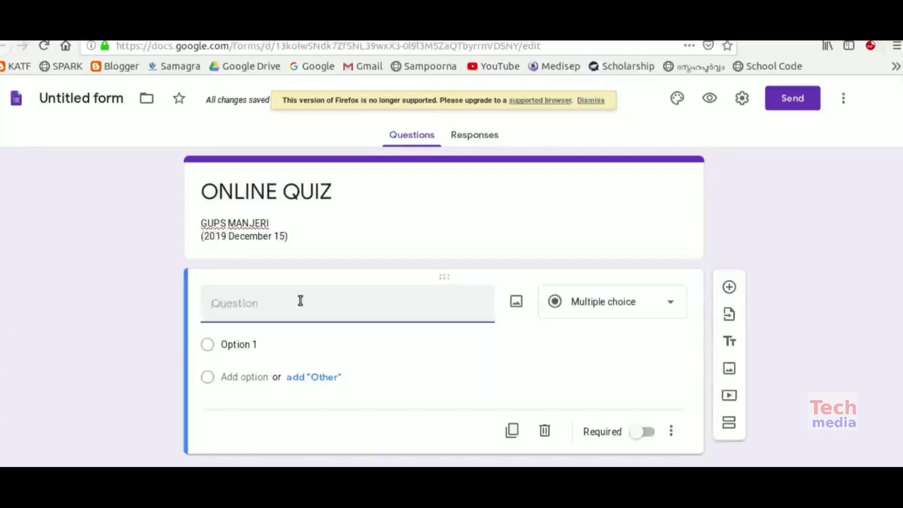
{"action": "type", "text": "Nam"}
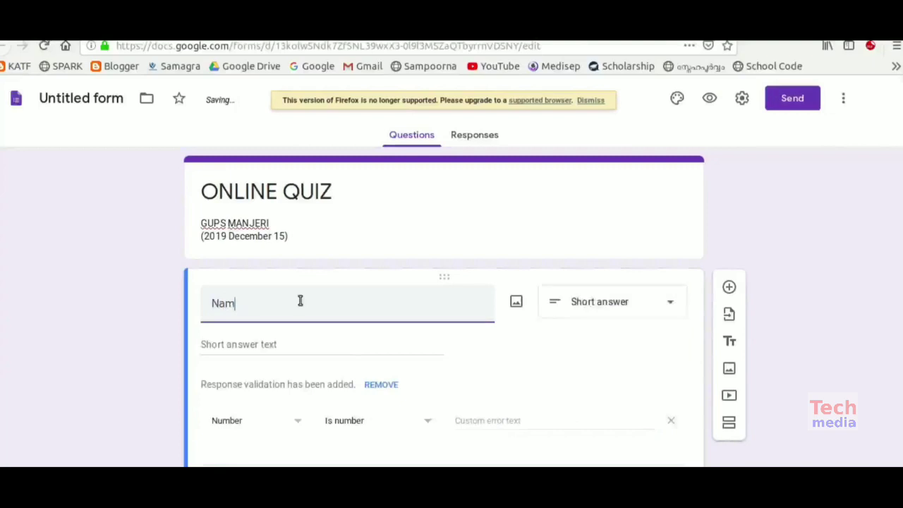
{"action": "type", "text": "e"}
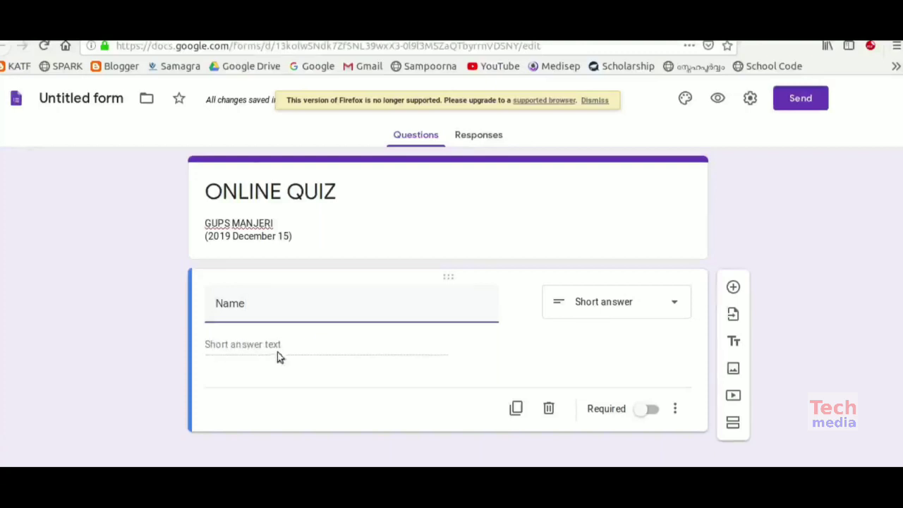
{"action": "left_click", "coordinate": [652, 412]}
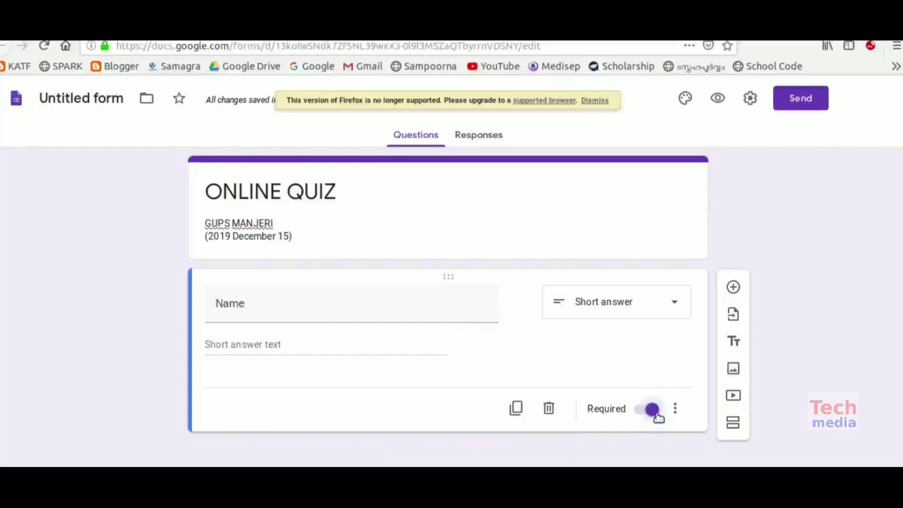
{"action": "left_click", "coordinate": [734, 288]}
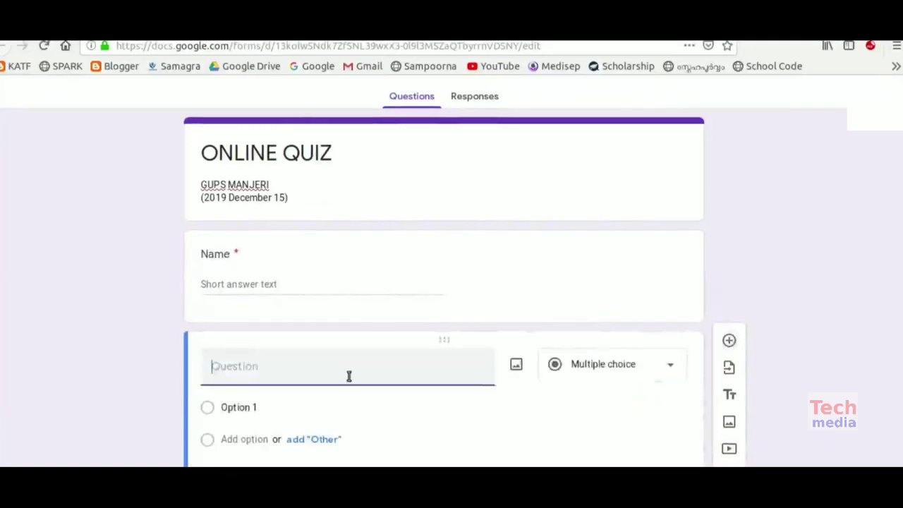
{"action": "type", "text": "Place"}
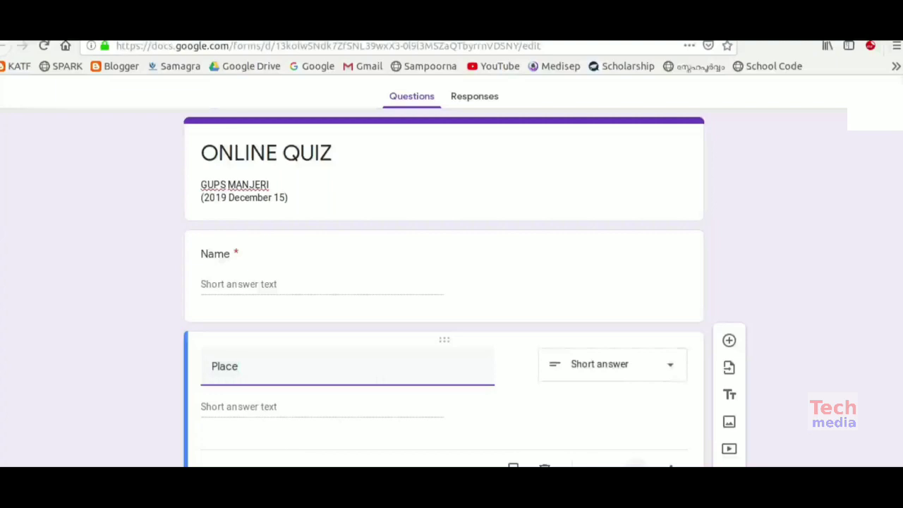
- Add a required multiple-choice question called Gender with the options Male, Female and Other
{"action": "left_click", "coordinate": [729, 340]}
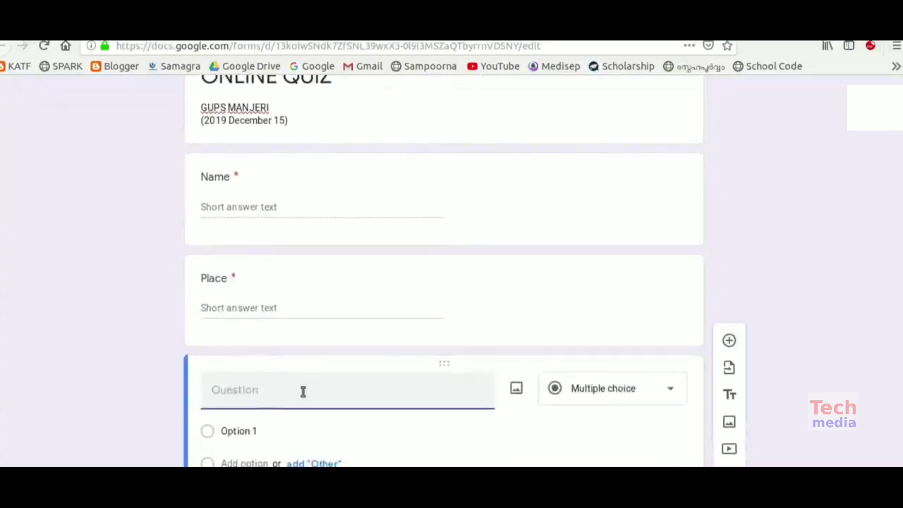
{"action": "type", "text": "Gender"}
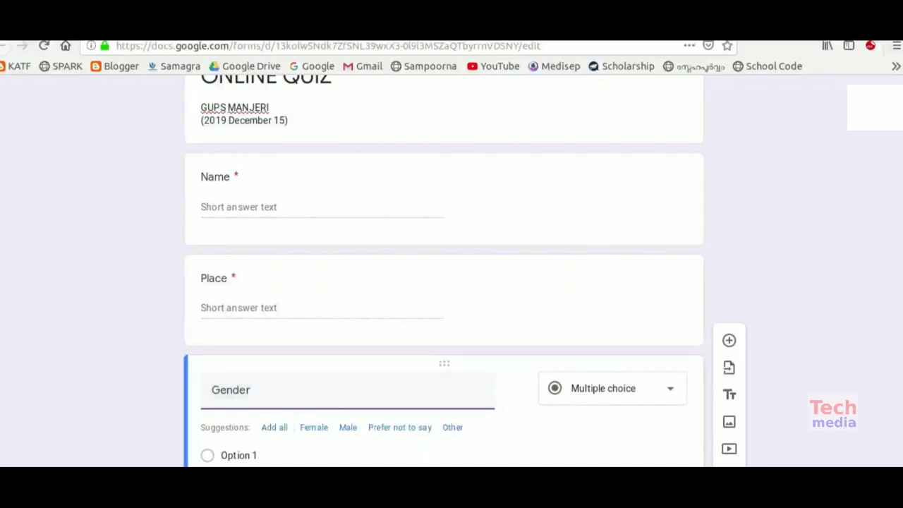
{"action": "scroll", "coordinate": [283, 395], "scroll_direction": "down", "scroll_amount": 2}
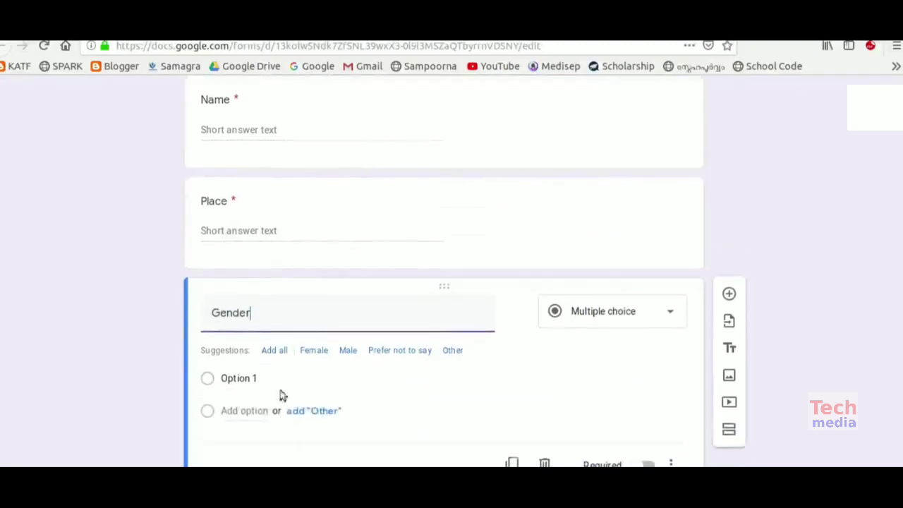
{"action": "left_click", "coordinate": [230, 380]}
{"action": "type", "text": "M"}
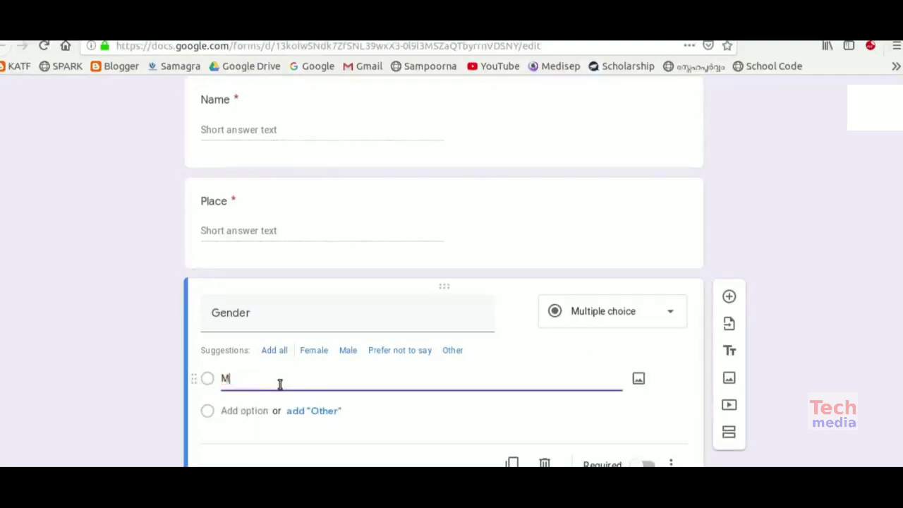
{"action": "type", "text": "ale"}
{"action": "left_click", "coordinate": [241, 412]}
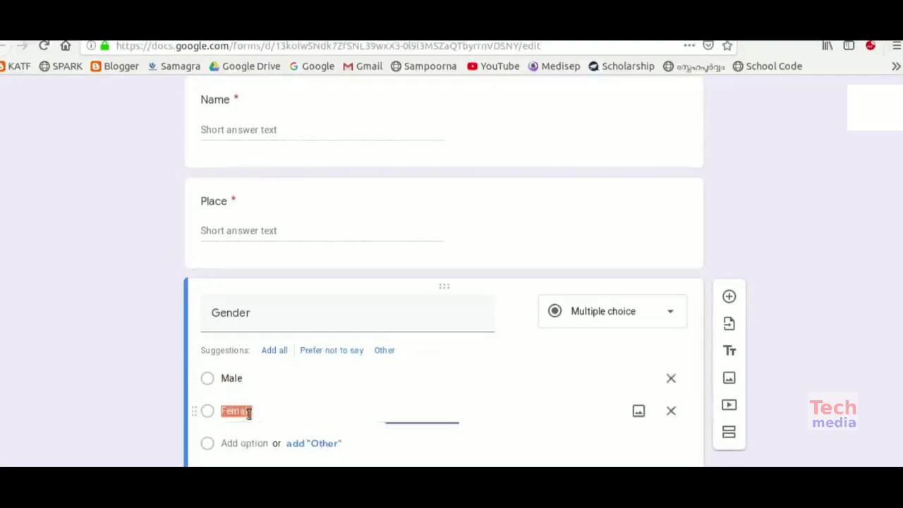
{"action": "type", "text": "Female"}
{"action": "left_click", "coordinate": [242, 442]}
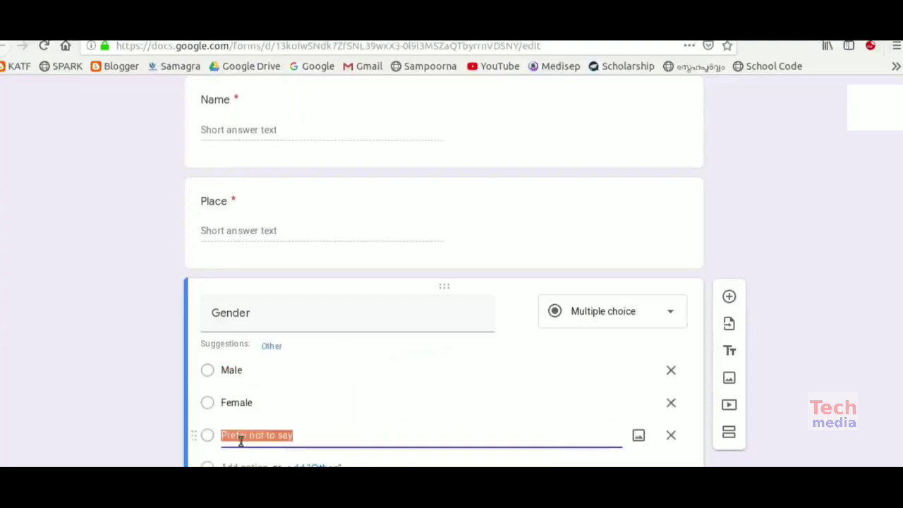
{"action": "type", "text": "Other"}
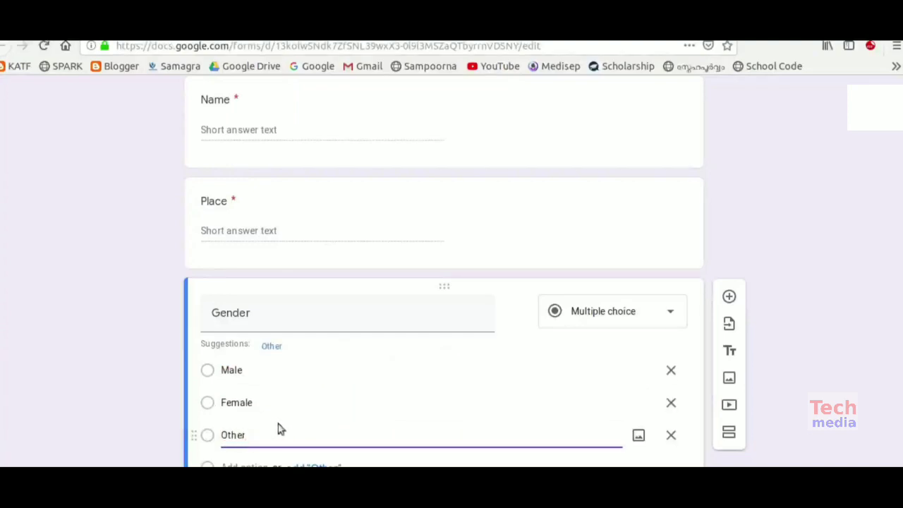
{"action": "scroll", "coordinate": [278, 428], "scroll_direction": "down", "scroll_amount": 2}
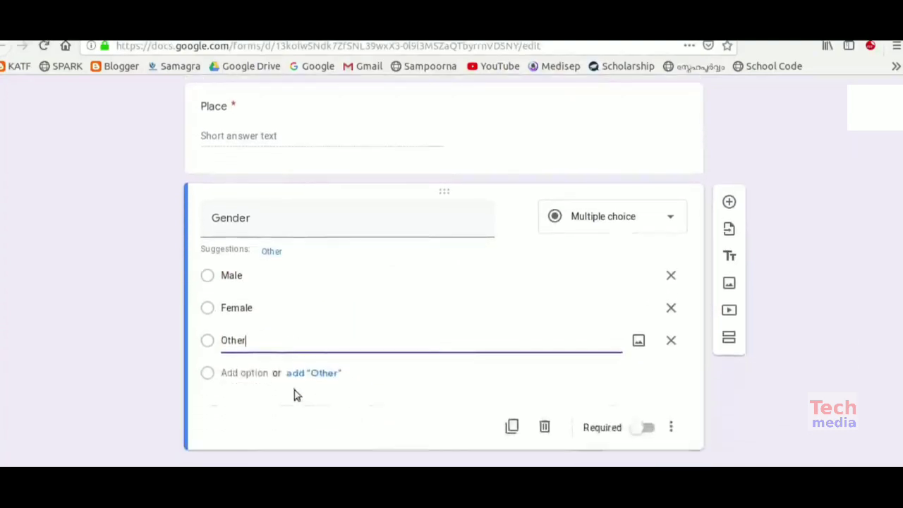
{"action": "left_click", "coordinate": [647, 429]}
- Add a question called District after Gender and set its type to Dropdown
{"action": "left_click", "coordinate": [728, 203]}
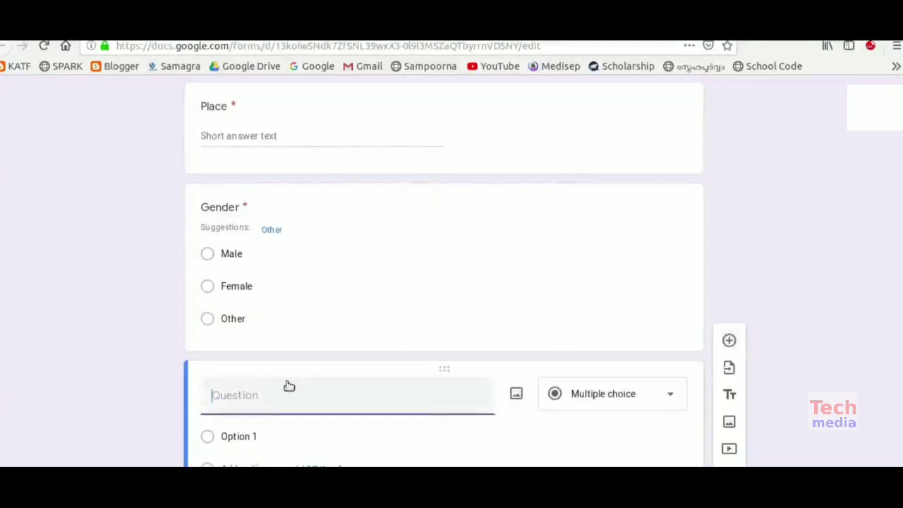
{"action": "type", "text": "District"}
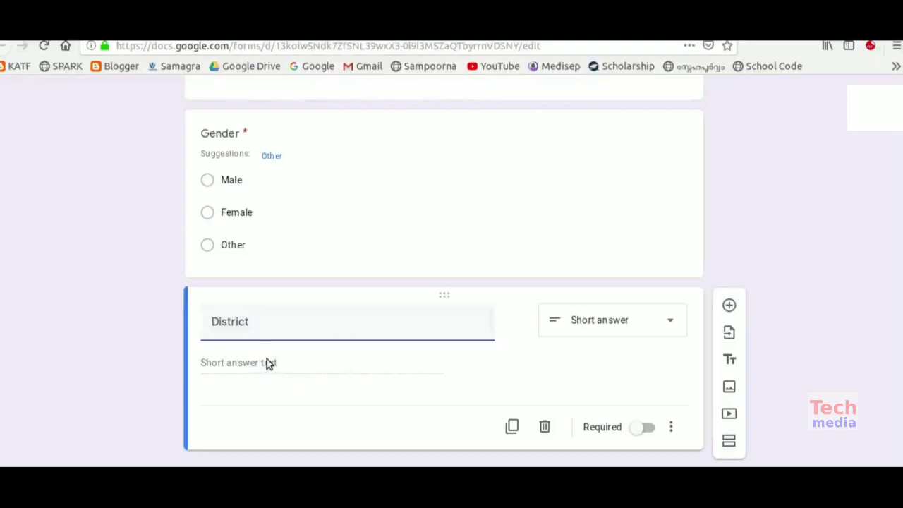
{"action": "left_click", "coordinate": [665, 326]}
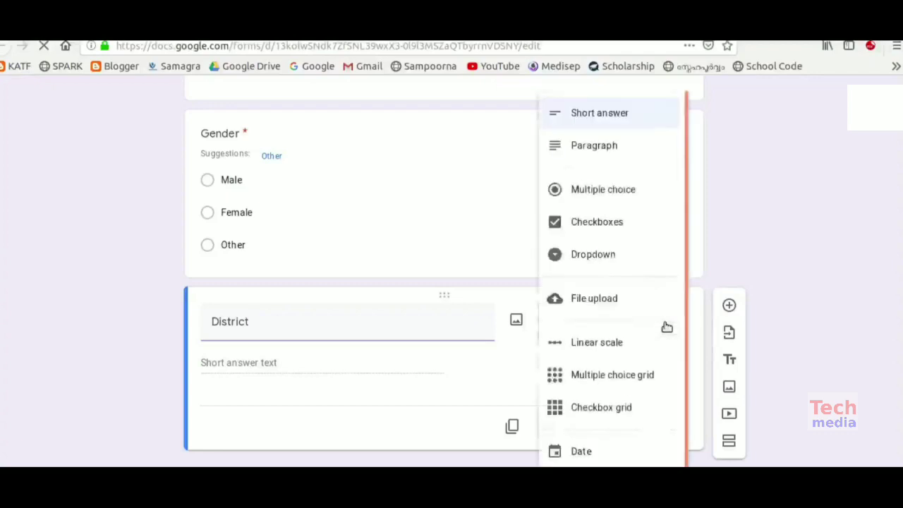
{"action": "left_click", "coordinate": [615, 260]}
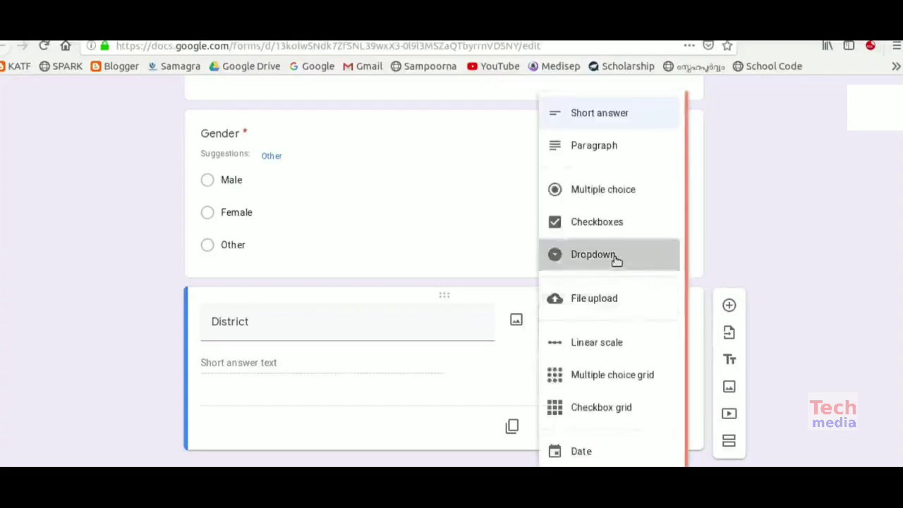
- Give the District dropdown the options Malappuram, Palakkad, Thrissur and Kozhikode and make the question required
{"action": "left_click", "coordinate": [268, 362]}
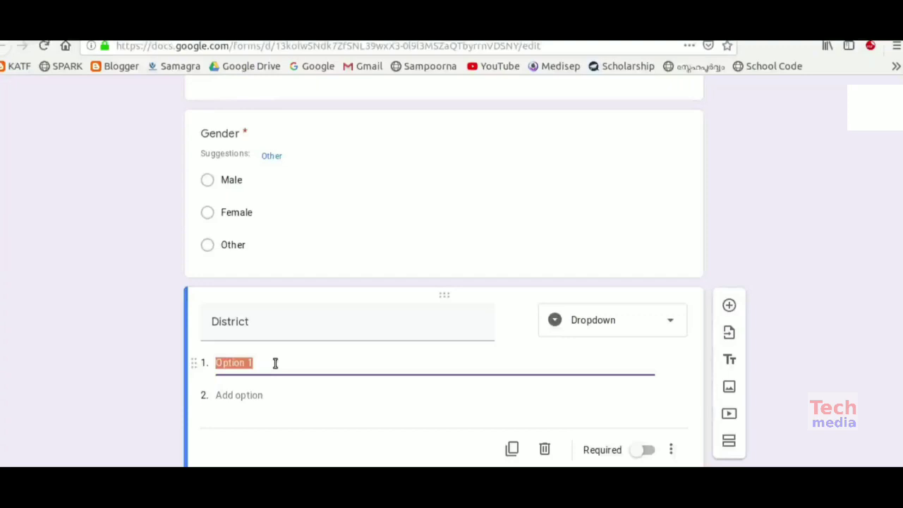
{"action": "type", "text": "Malappuram"}
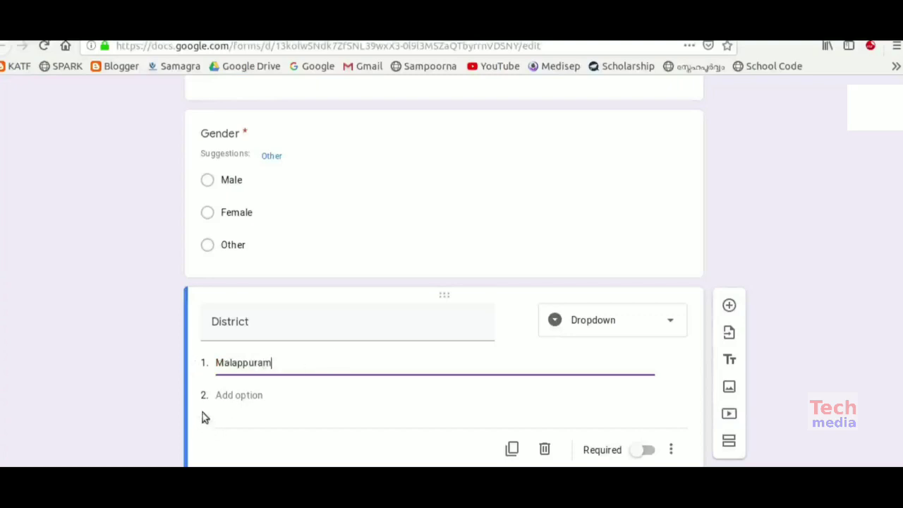
{"action": "left_click", "coordinate": [235, 405]}
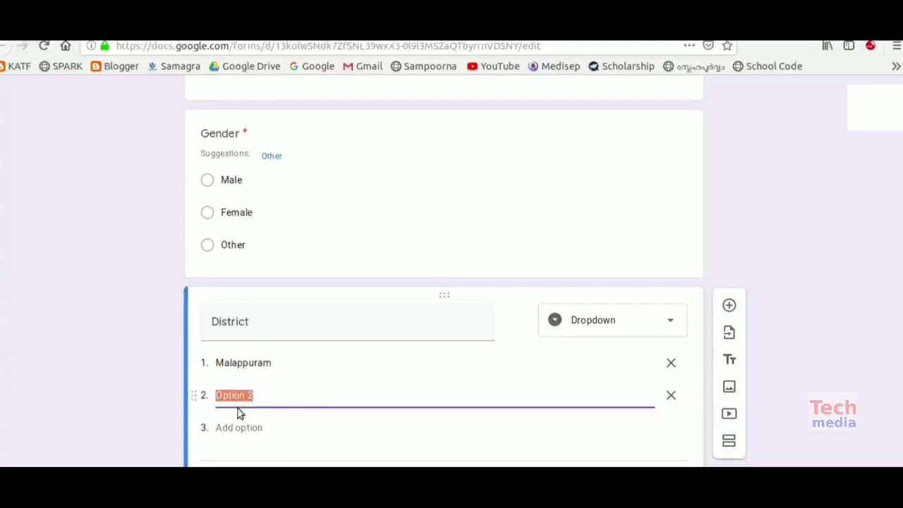
{"action": "type", "text": "Palakkad"}
{"action": "left_click", "coordinate": [234, 426]}
{"action": "type", "text": "Thrissur"}
{"action": "left_click", "coordinate": [278, 455]}
{"action": "type", "text": "Kozhikode"}
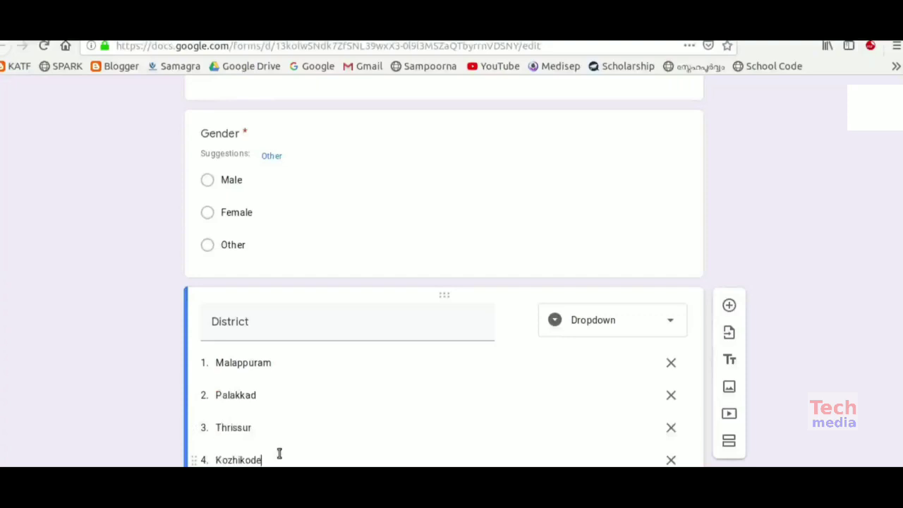
{"action": "scroll", "coordinate": [474, 341], "scroll_direction": "down", "scroll_amount": 1}
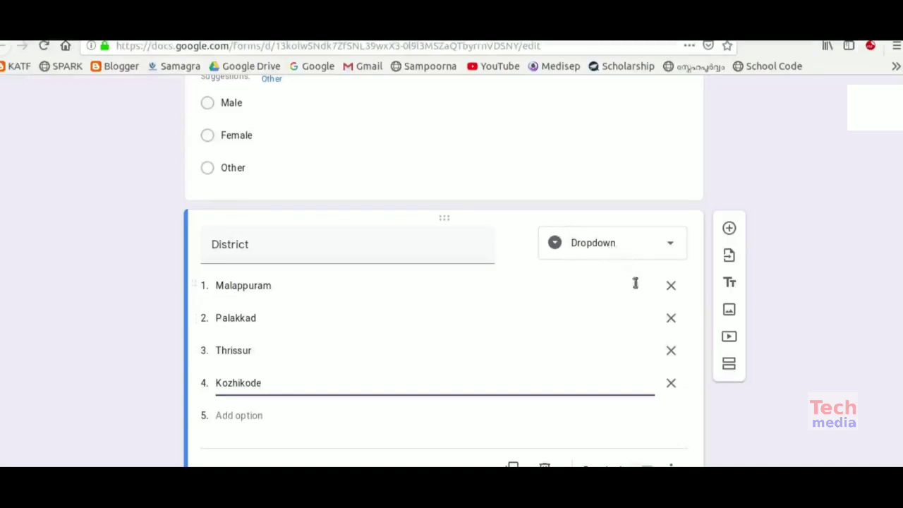
- Add a required question of the Date type called Date of birth after District
{"action": "left_click", "coordinate": [728, 228]}
{"action": "left_click", "coordinate": [612, 400]}
{"action": "scroll", "coordinate": [601, 451], "scroll_direction": "down", "scroll_amount": 1}
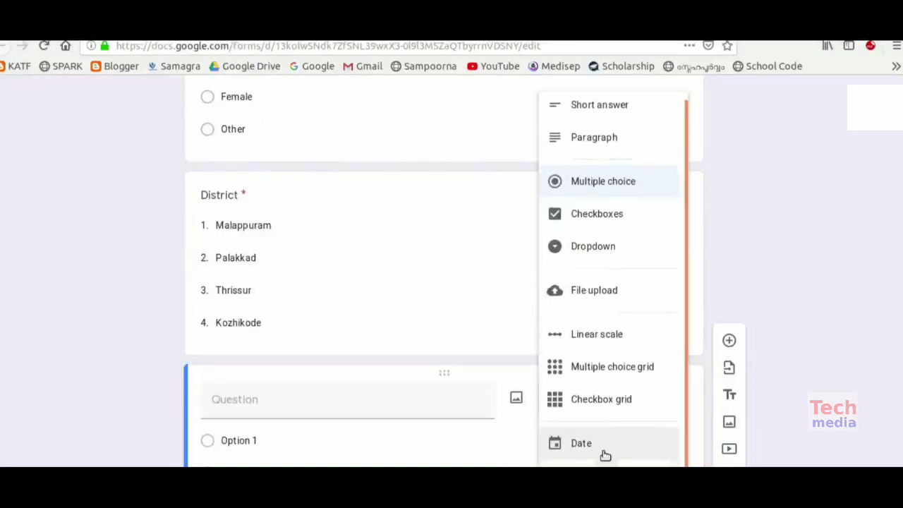
{"action": "left_click", "coordinate": [282, 400]}
{"action": "type", "text": "Date of bi"}
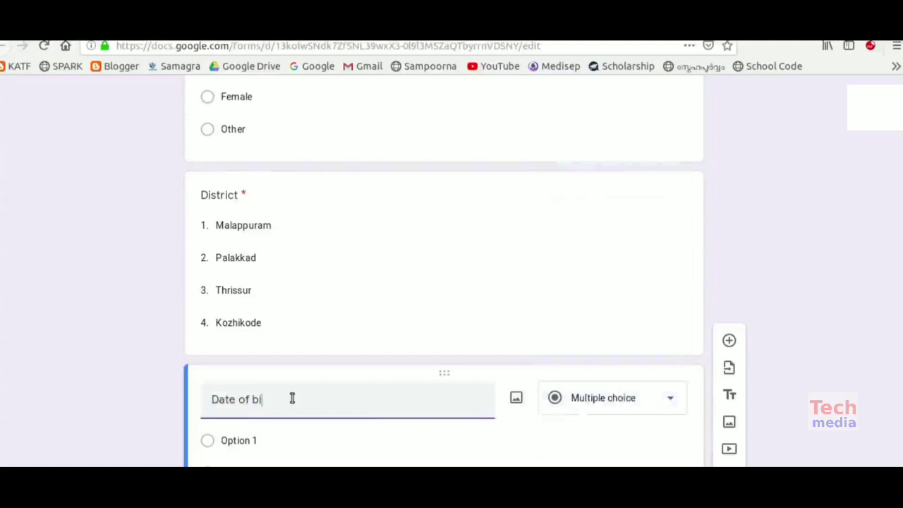
{"action": "type", "text": "rth"}
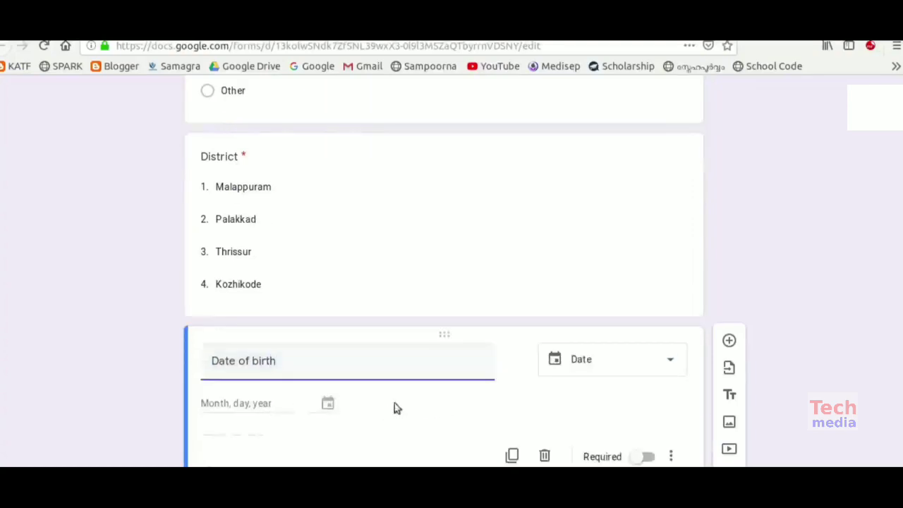
{"action": "left_click", "coordinate": [647, 456]}
{"action": "scroll", "coordinate": [729, 444], "scroll_direction": "down", "scroll_amount": 1}
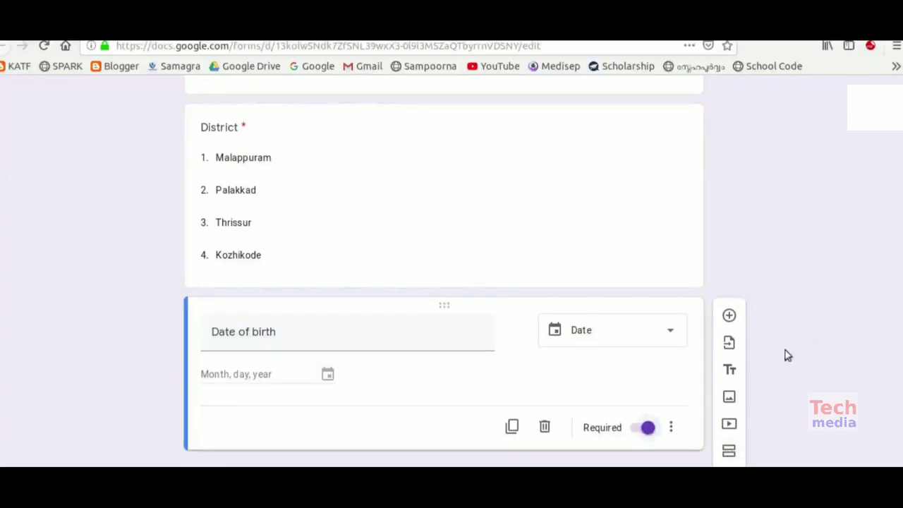
- Add a new section after the Date of birth question and title it Online Quiz
{"action": "left_click", "coordinate": [720, 452]}
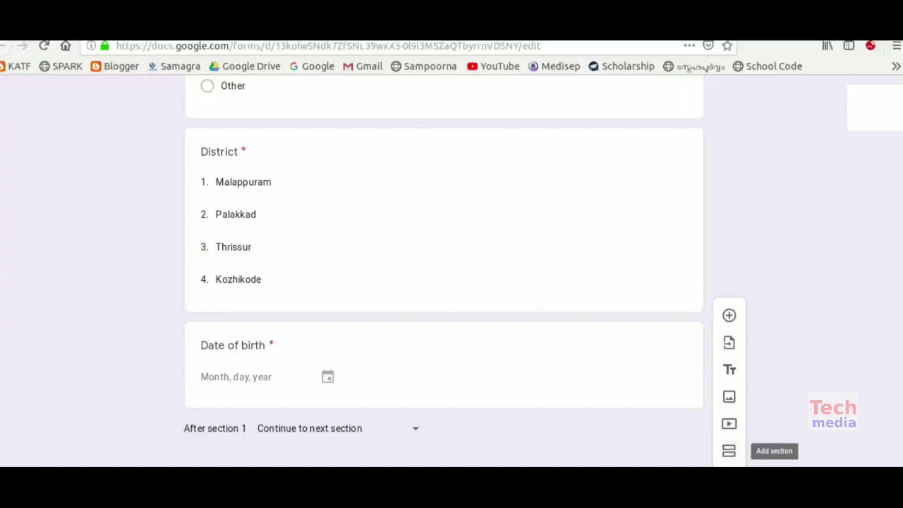
{"action": "scroll", "coordinate": [377, 409], "scroll_direction": "down", "scroll_amount": 2}
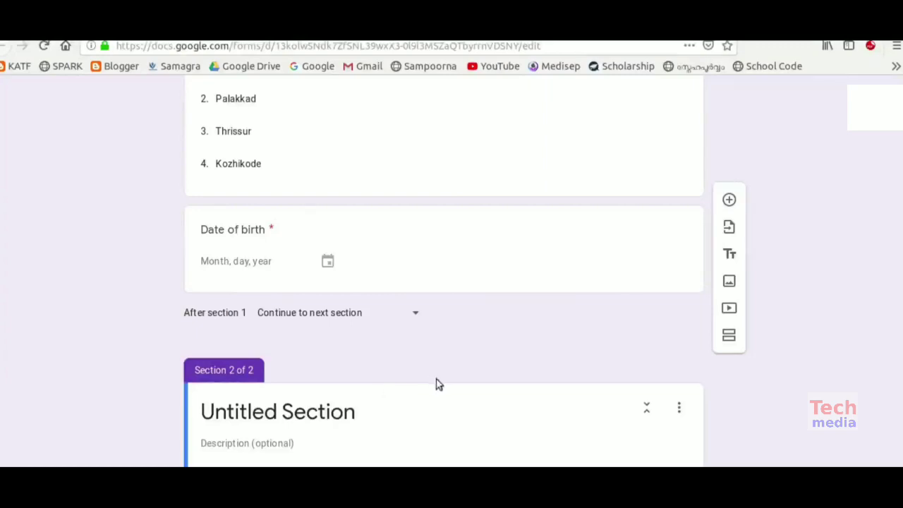
{"action": "left_click", "coordinate": [372, 409]}
{"action": "type", "text": "Online Quiz"}
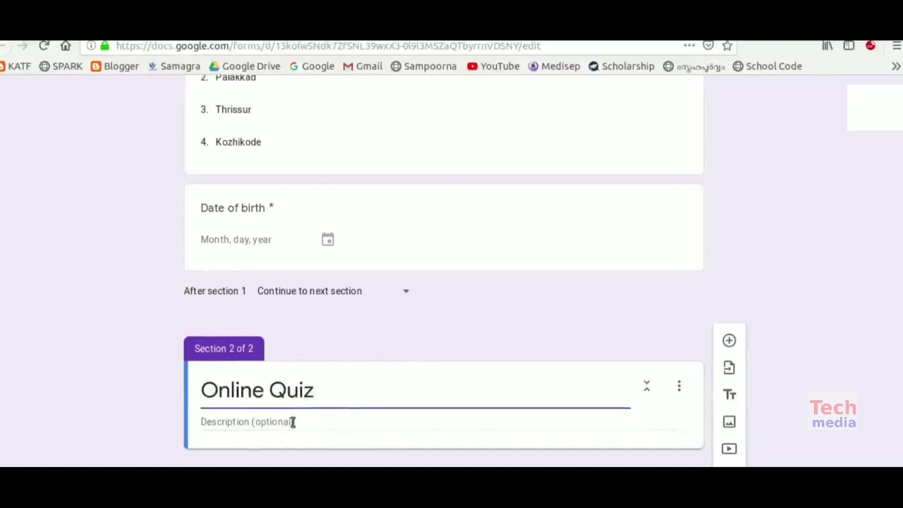
- Add the question "1. Who is the first prime minister of India?" to the Online Quiz section
{"action": "left_click", "coordinate": [728, 340]}
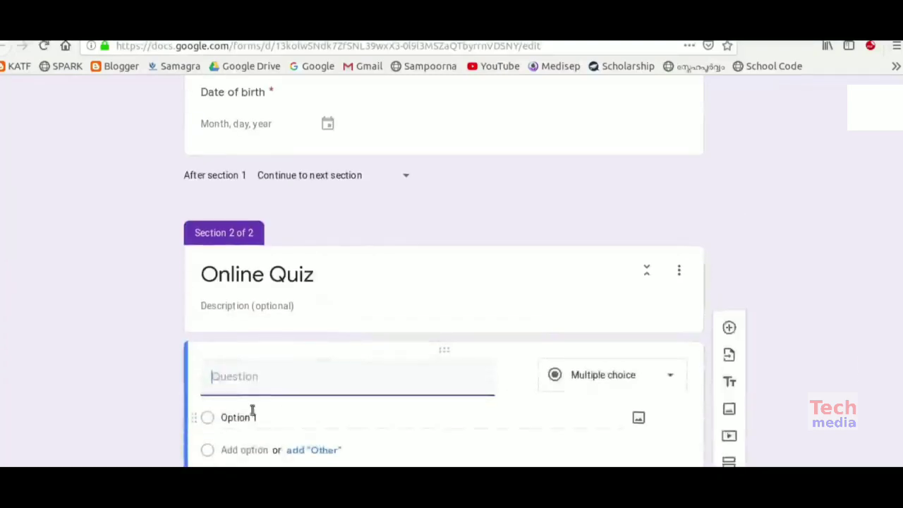
{"action": "type", "text": "1. Who is the first prime minister of India?"}
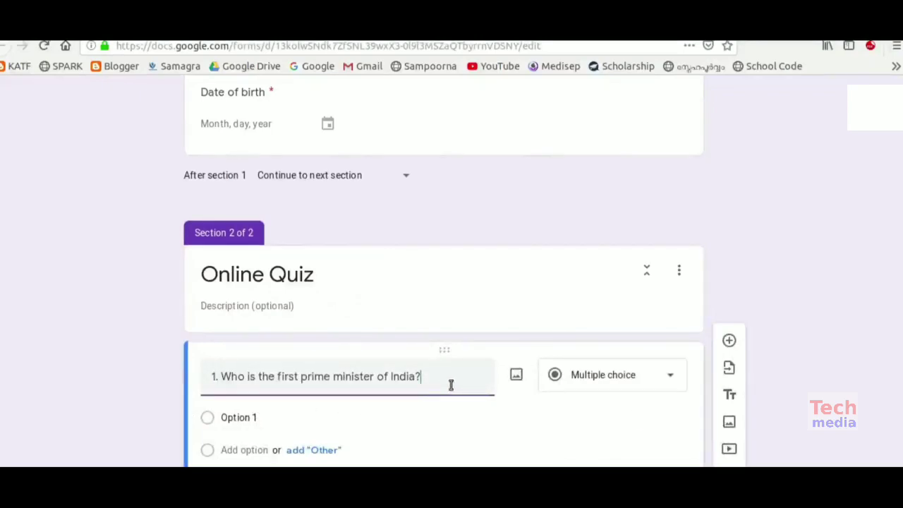
{"action": "scroll", "coordinate": [437, 386], "scroll_direction": "down", "scroll_amount": 2}
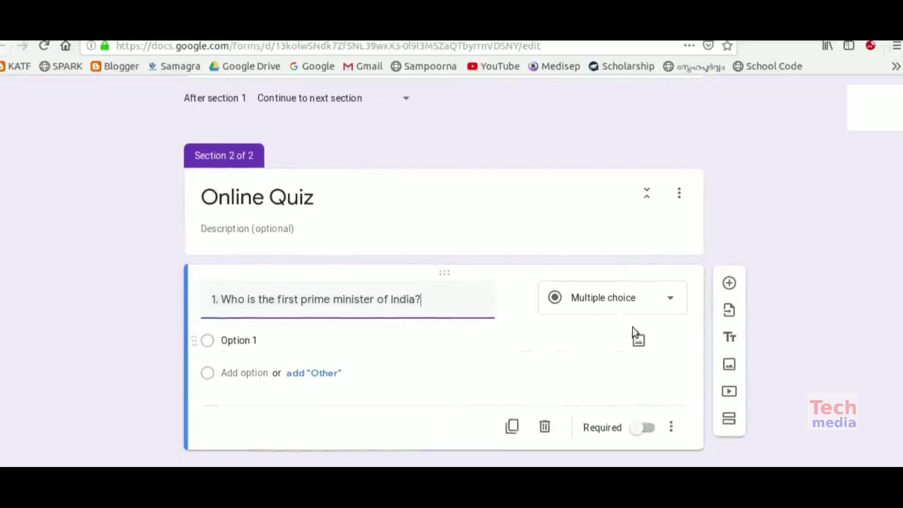
- Try the Short answer type on the prime minister question and return it to Multiple choice
{"action": "left_click", "coordinate": [649, 298]}
{"action": "left_click", "coordinate": [631, 112]}
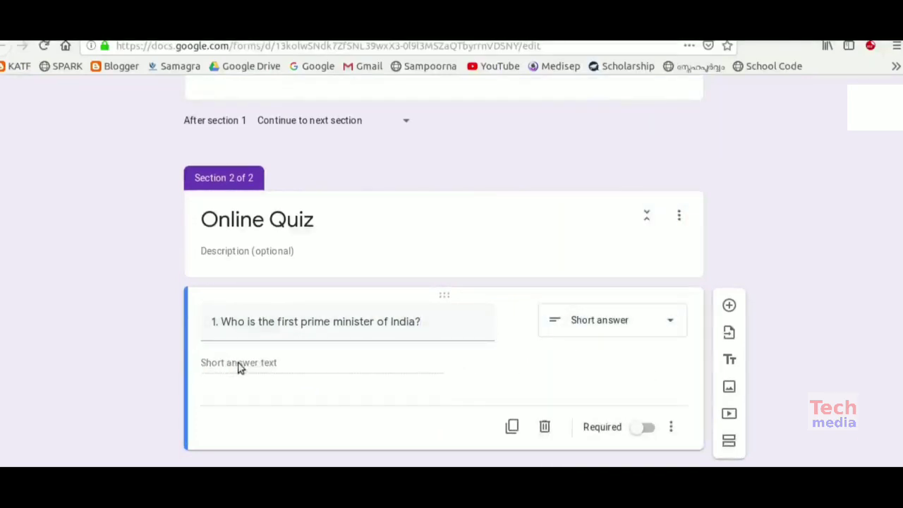
{"action": "left_click", "coordinate": [646, 316]}
{"action": "left_click", "coordinate": [636, 193]}
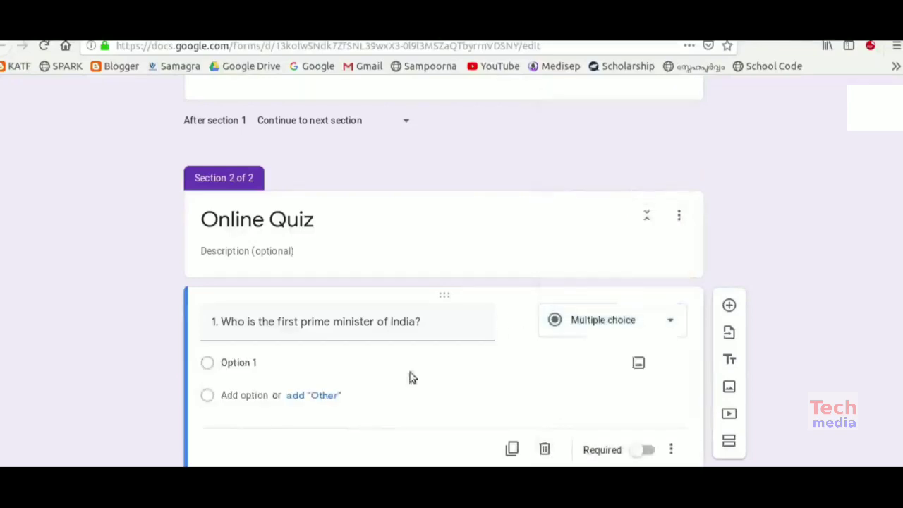
- Enter Indira Gandhi, Mahathma Gandhi, Jawaharlal Nehru and Narendra Modi as the answer options of the prime minister question
{"action": "left_click", "coordinate": [246, 364]}
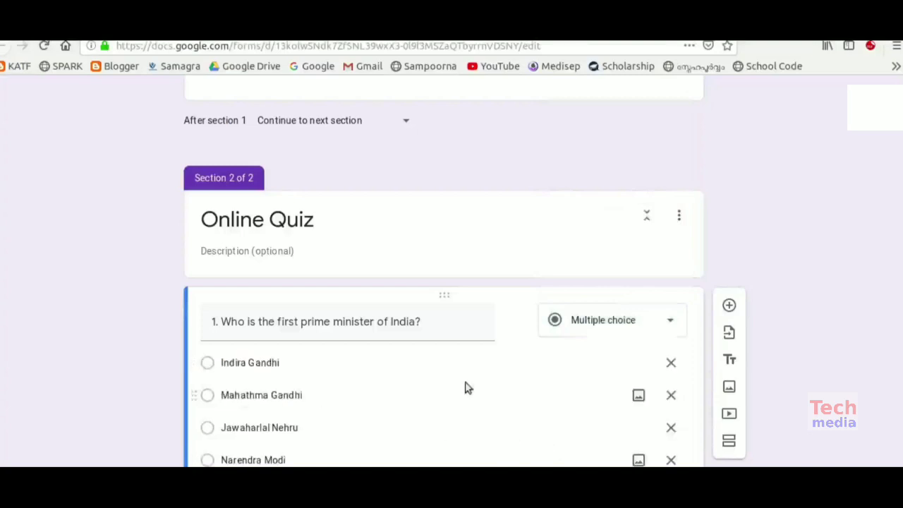
{"action": "scroll", "coordinate": [477, 374], "scroll_direction": "down", "scroll_amount": 2}
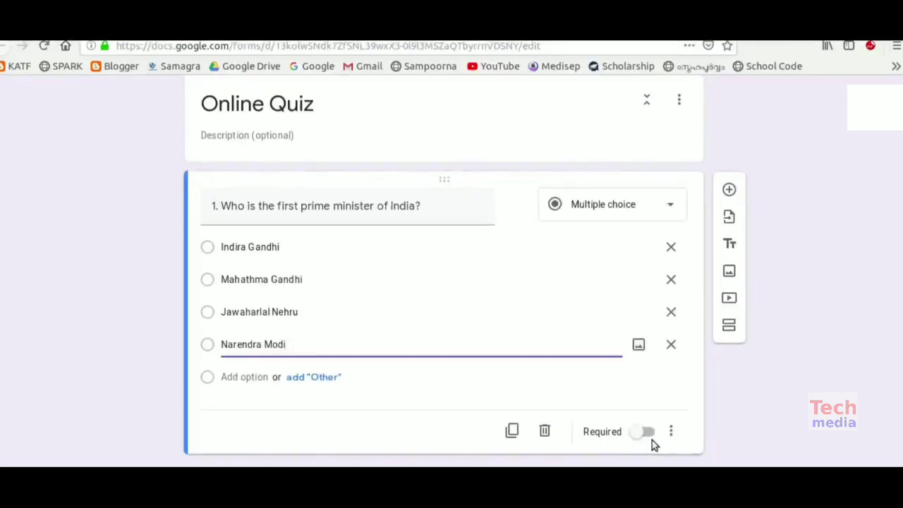
{"action": "left_click", "coordinate": [694, 410]}
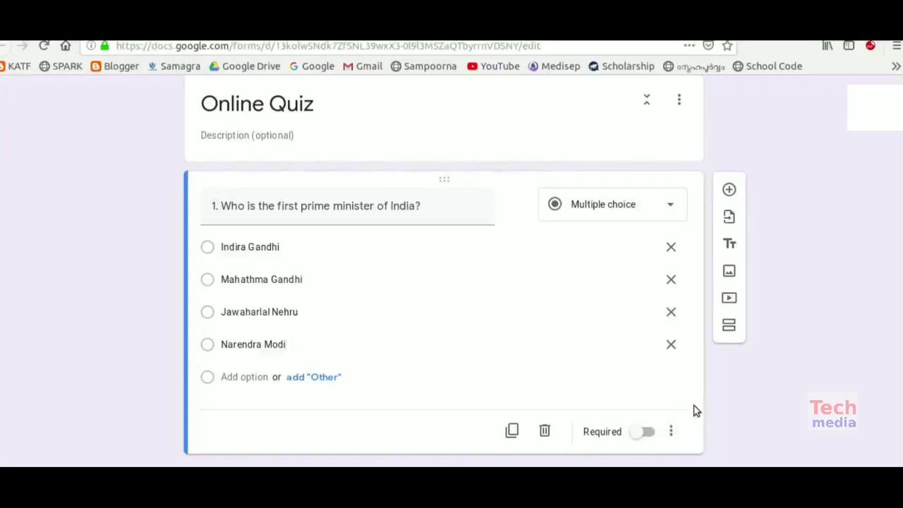
- Add a third section after the prime minister question and title it Online Quiz
{"action": "left_click", "coordinate": [729, 324]}
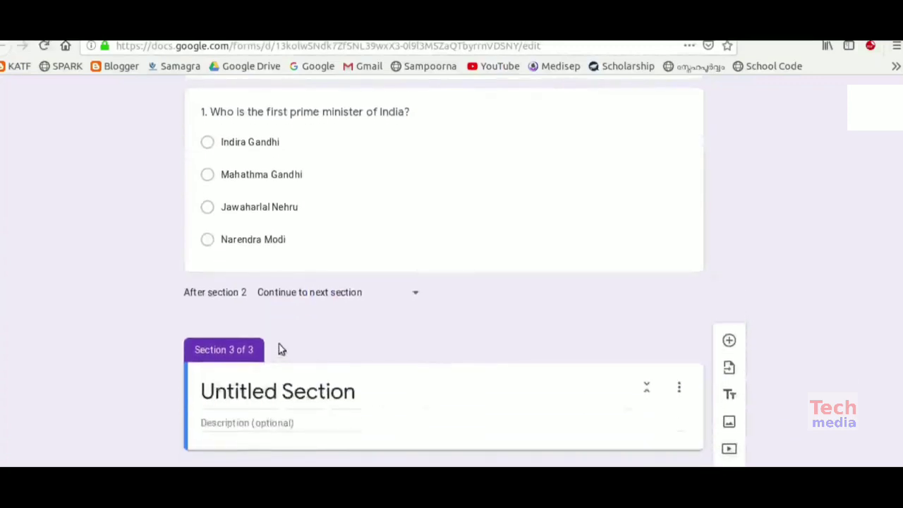
{"action": "left_click", "coordinate": [392, 399]}
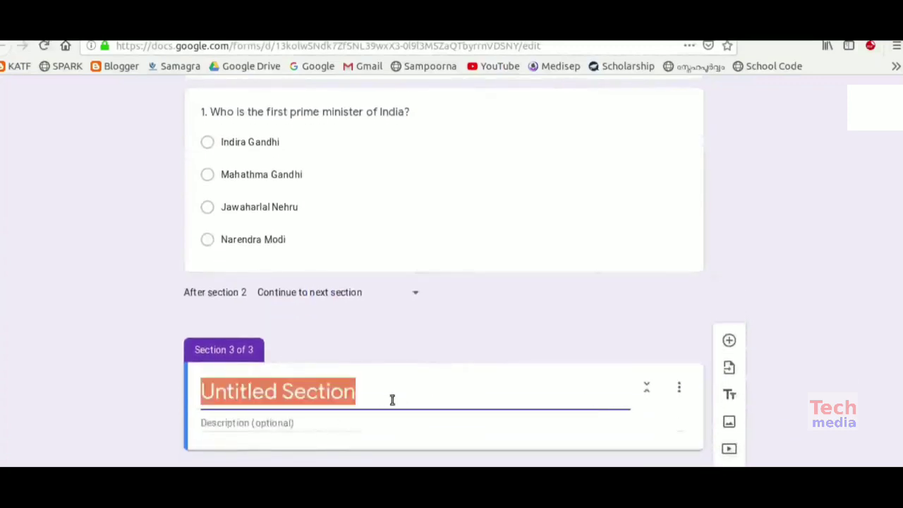
{"action": "type", "text": "Online Qu"}
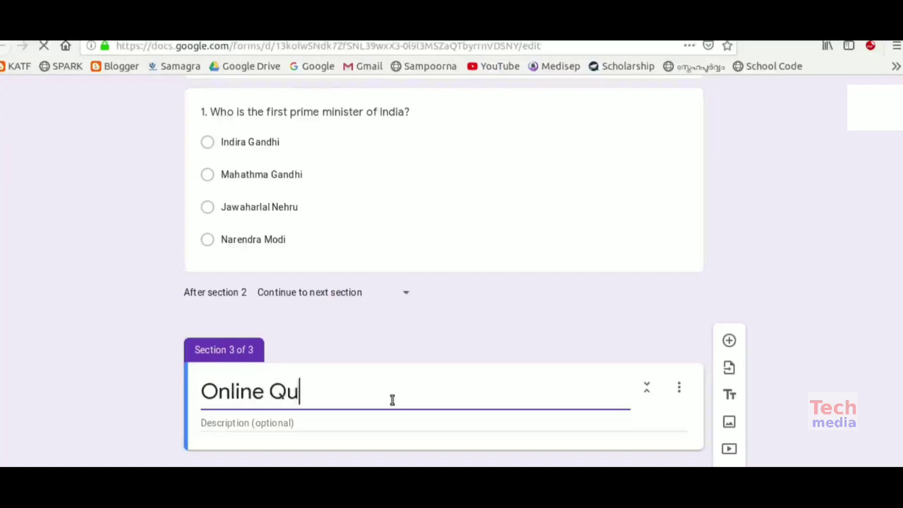
{"action": "type", "text": "iz"}
- Add the multiple-choice question "2. What is the capital of Kerala ?" to the third section
{"action": "left_click", "coordinate": [728, 340]}
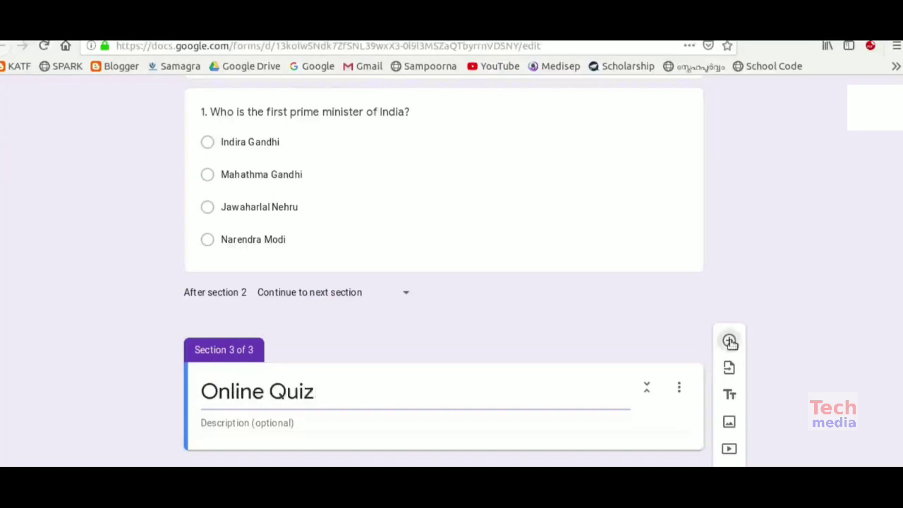
{"action": "type", "text": "2"}
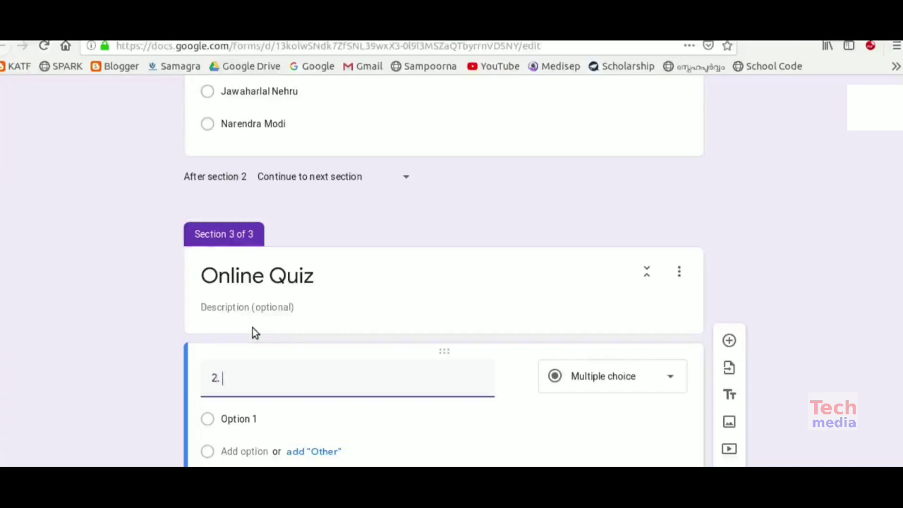
{"action": "type", "text": ". What is the capital of Kerala ?"}
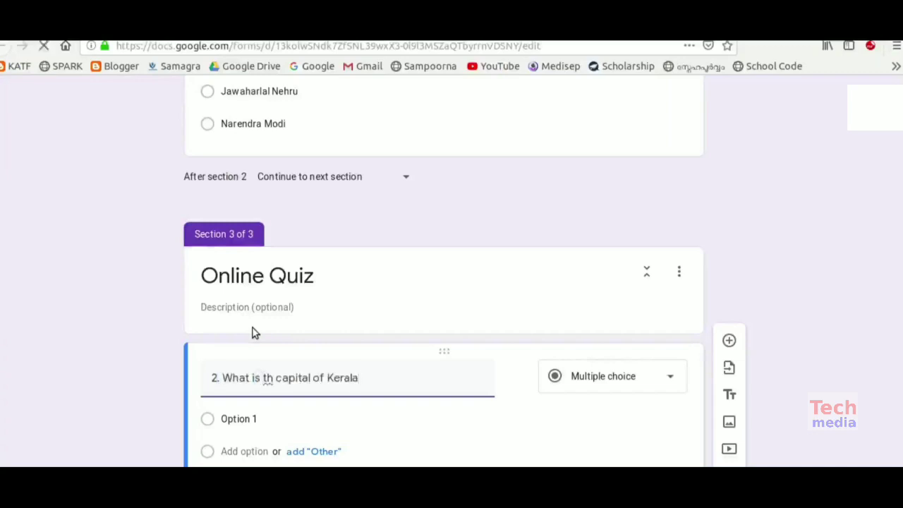
{"action": "scroll", "coordinate": [530, 379], "scroll_direction": "down", "scroll_amount": 2}
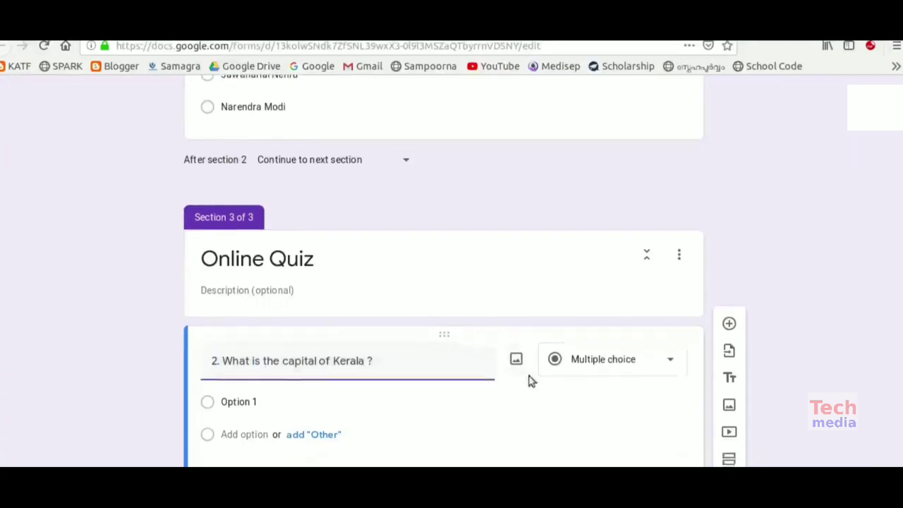
- Enter Kochi, Malappuram, Trivandrum and Palakkad as the answer options of the Kerala capital question
{"action": "left_click", "coordinate": [297, 339]}
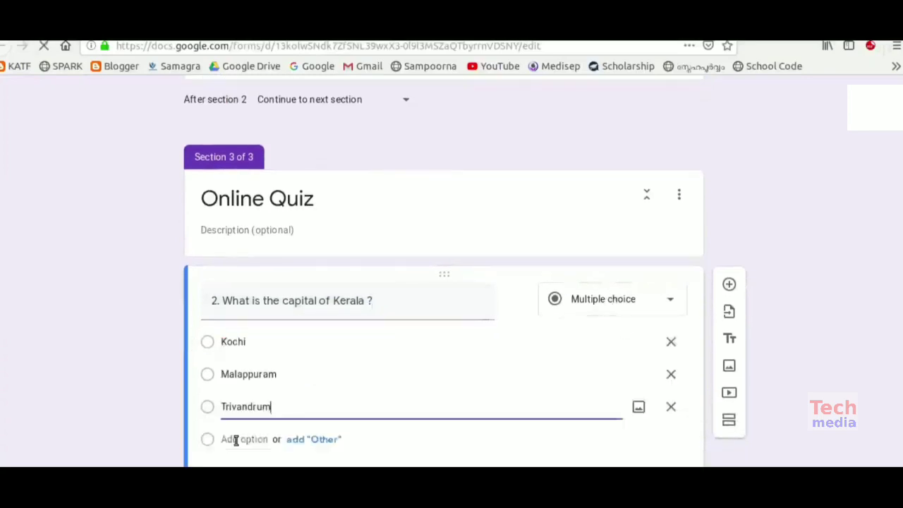
{"action": "left_click", "coordinate": [240, 440]}
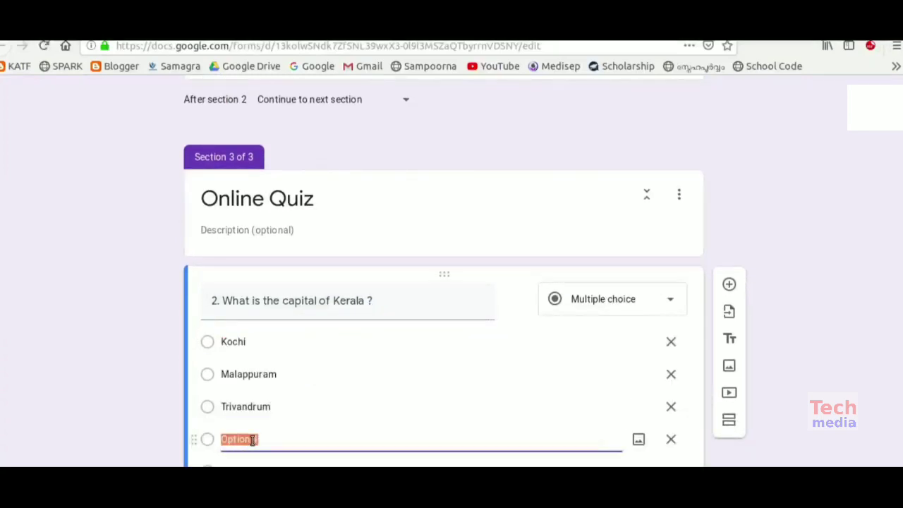
{"action": "type", "text": "Palakkad"}
{"action": "scroll", "coordinate": [509, 424], "scroll_direction": "down", "scroll_amount": 1}
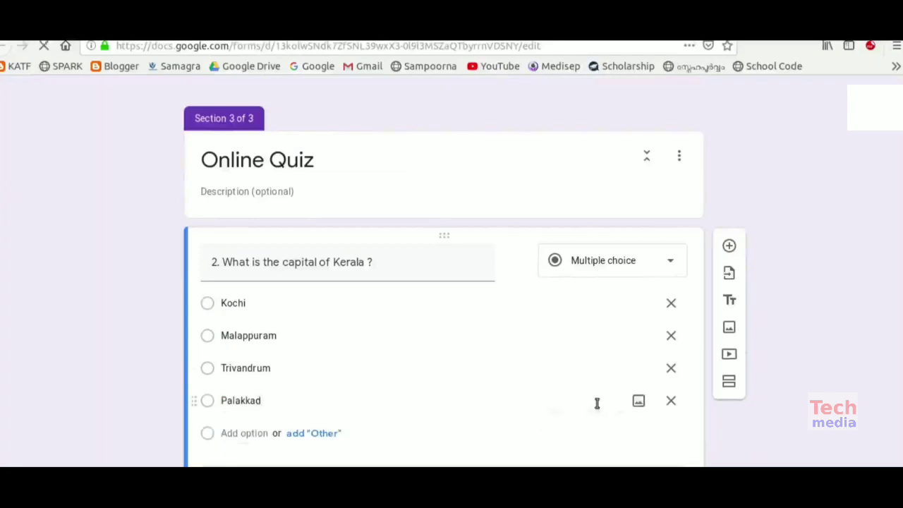
{"action": "scroll", "coordinate": [602, 430], "scroll_direction": "down", "scroll_amount": 2}
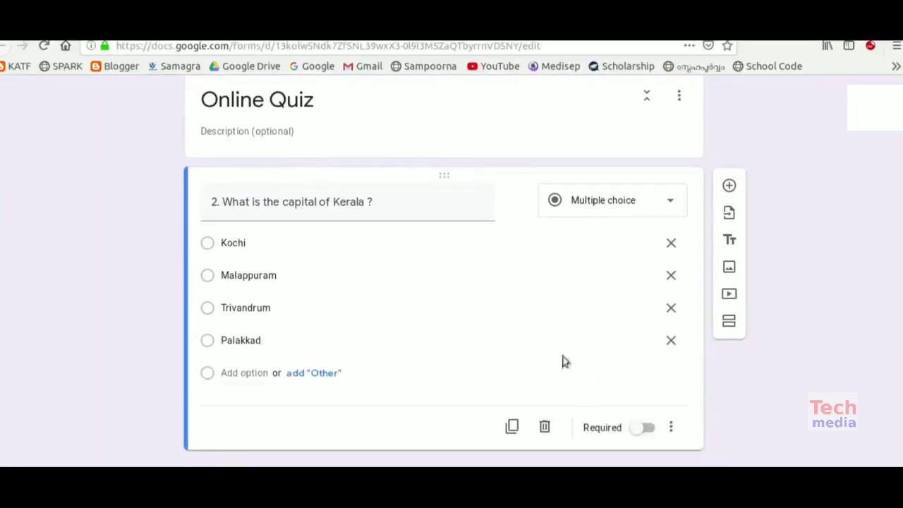
- Limit the form to 1 response in its general settings, toggle Edit after submit on and back off, and save
{"action": "scroll", "coordinate": [571, 353], "scroll_direction": "up", "scroll_amount": 4}
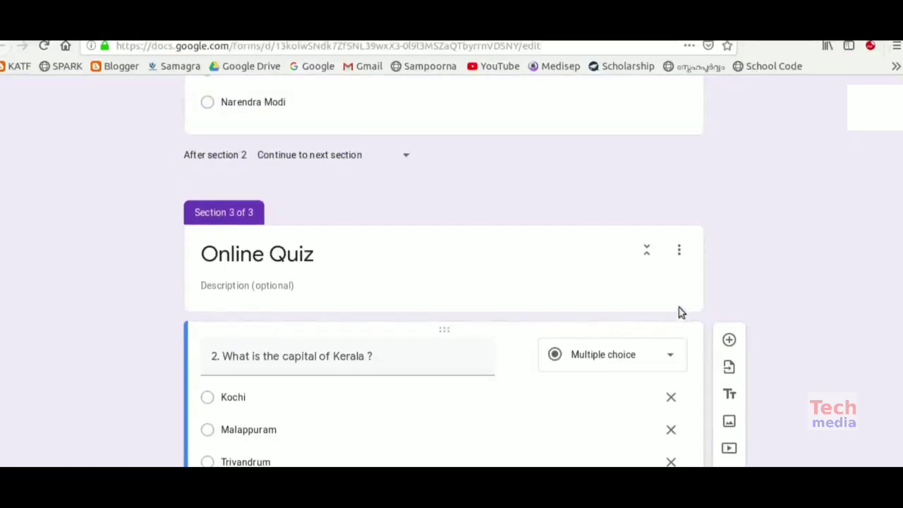
{"action": "scroll", "coordinate": [652, 232], "scroll_direction": "up", "scroll_amount": 2}
{"action": "scroll", "coordinate": [652, 234], "scroll_direction": "up", "scroll_amount": 15}
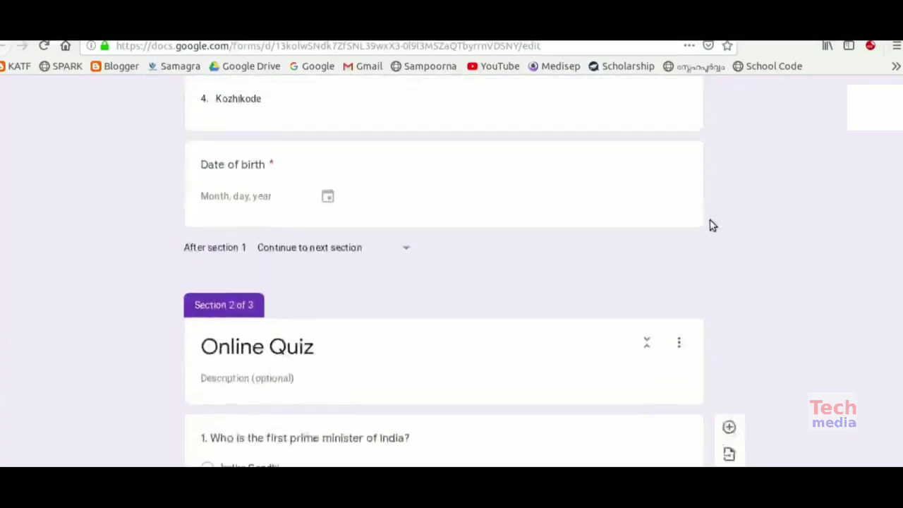
{"action": "scroll", "coordinate": [713, 216], "scroll_direction": "up", "scroll_amount": 3}
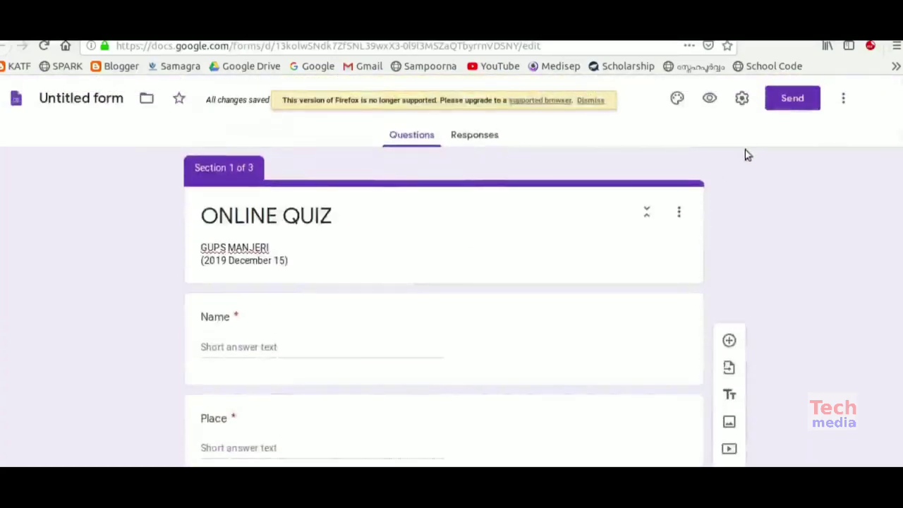
{"action": "left_click", "coordinate": [743, 99]}
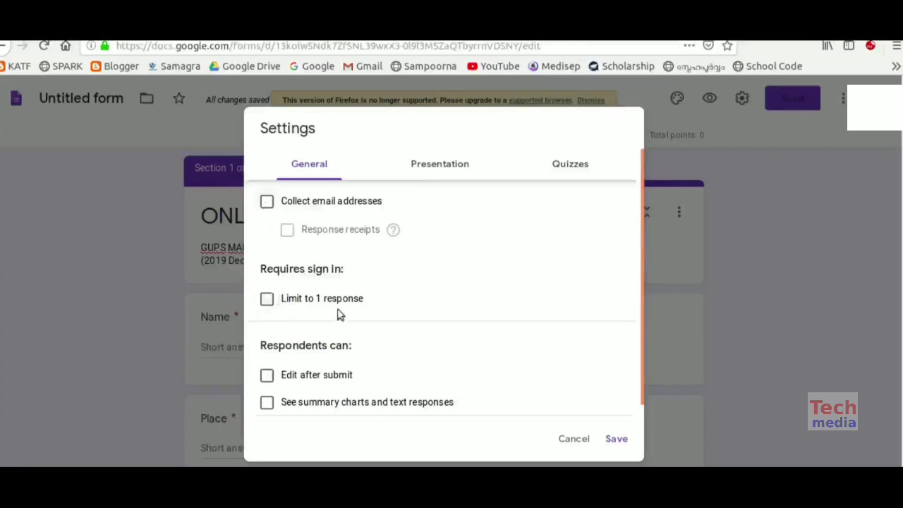
{"action": "left_click", "coordinate": [267, 300]}
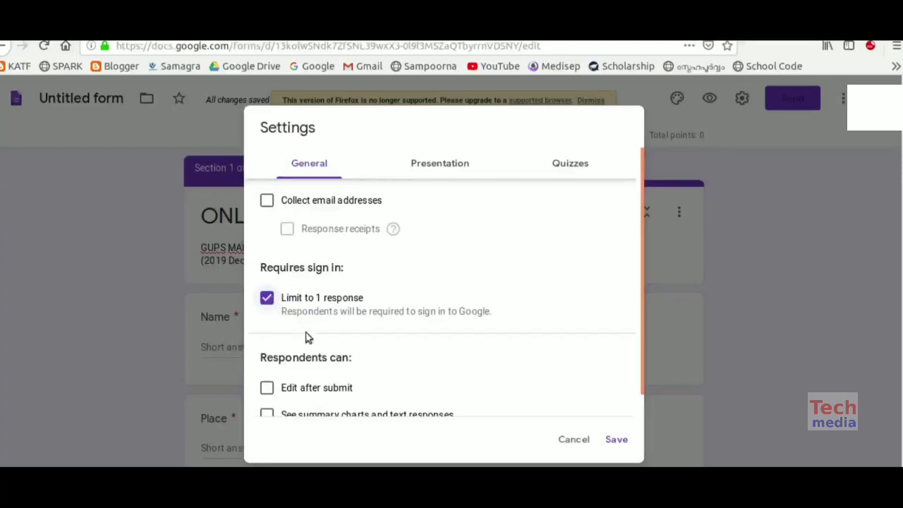
{"action": "scroll", "coordinate": [305, 337], "scroll_direction": "down", "scroll_amount": 1}
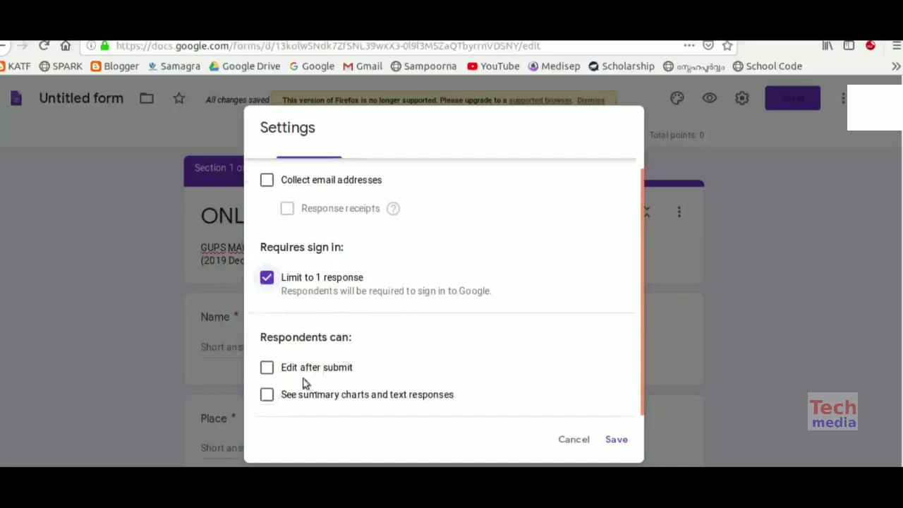
{"action": "left_click", "coordinate": [292, 374]}
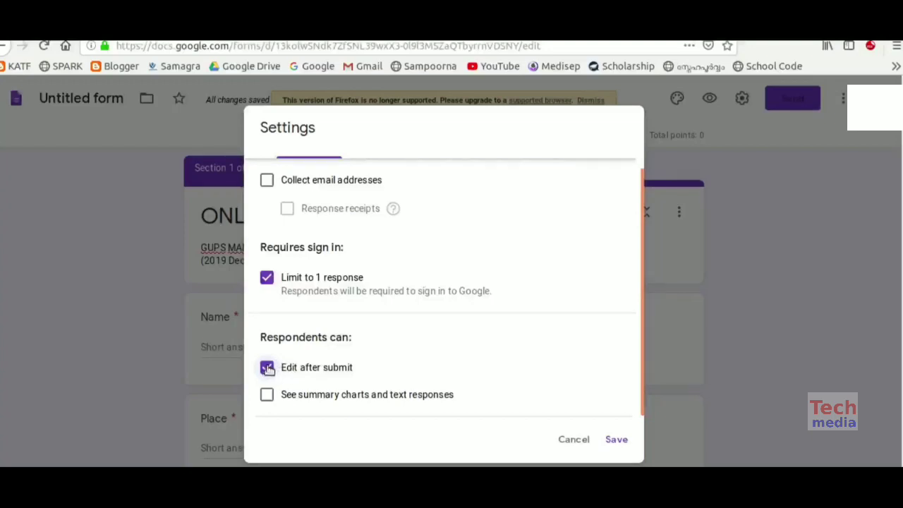
{"action": "left_click", "coordinate": [268, 368]}
{"action": "left_click", "coordinate": [616, 439]}
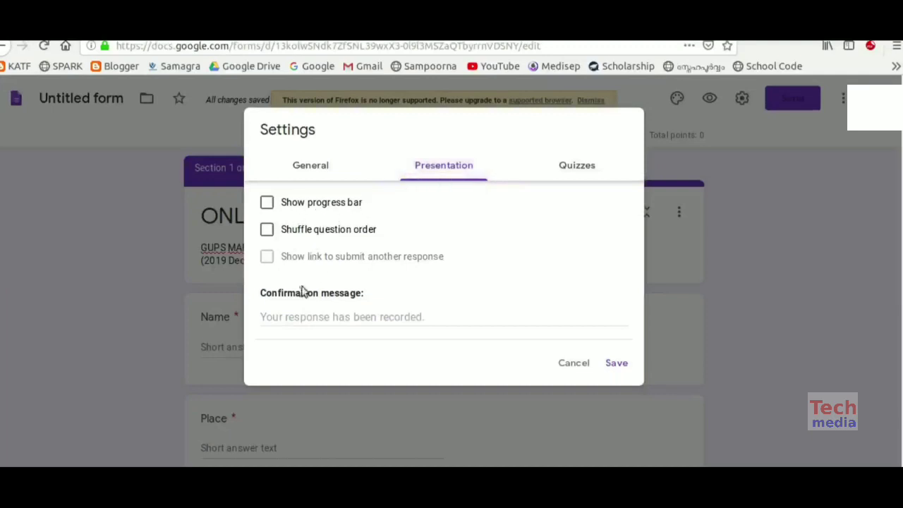
- Set the form's confirmation message to "Thanks." followed by "co-ordinator" and the co-ordinator's phone number, and save the settings
{"action": "left_click", "coordinate": [318, 321]}
{"action": "type", "text": "Thanks.  co-ordinator 9446xxxxxx"}
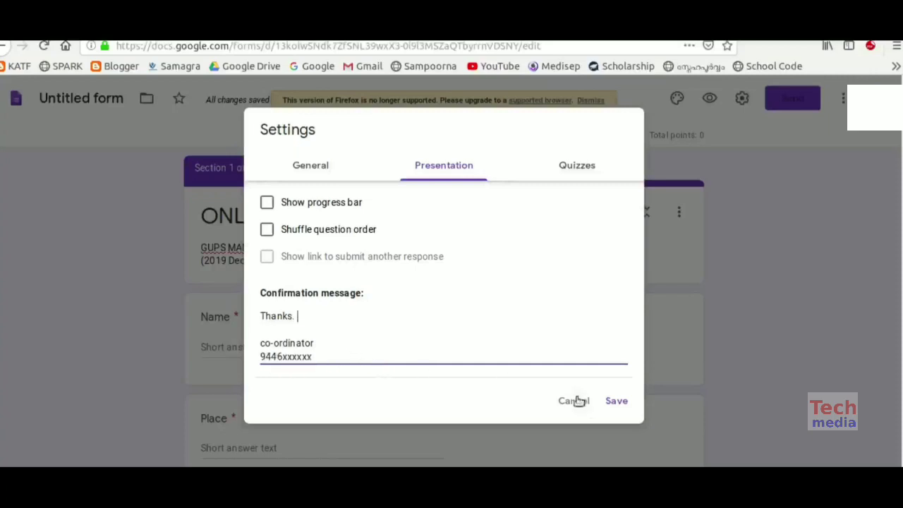
{"action": "left_click", "coordinate": [615, 400]}
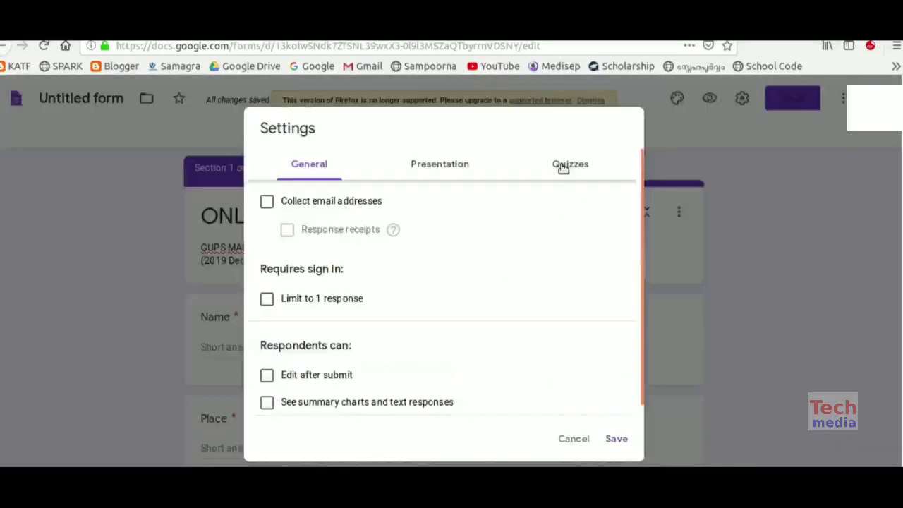
- Make the form a quiz with point values and auto-grading, and save the quiz settings
{"action": "left_click", "coordinate": [564, 165]}
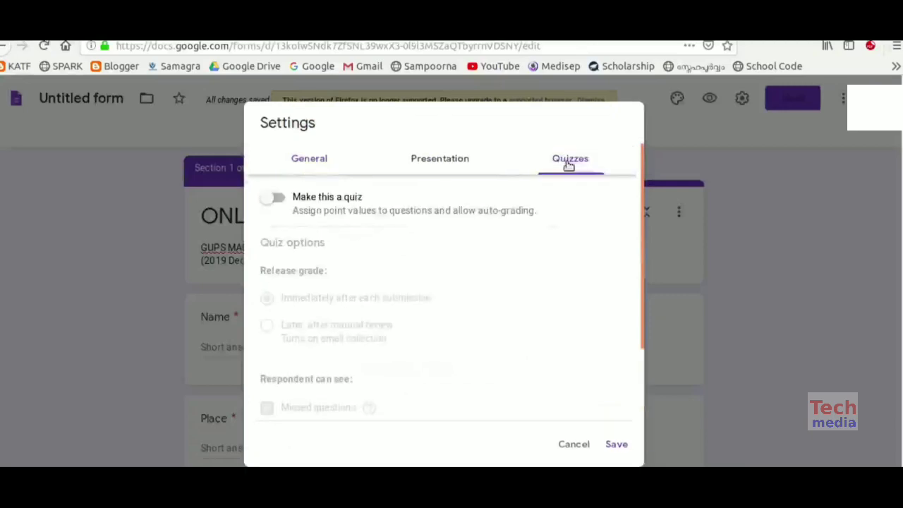
{"action": "left_click", "coordinate": [279, 199]}
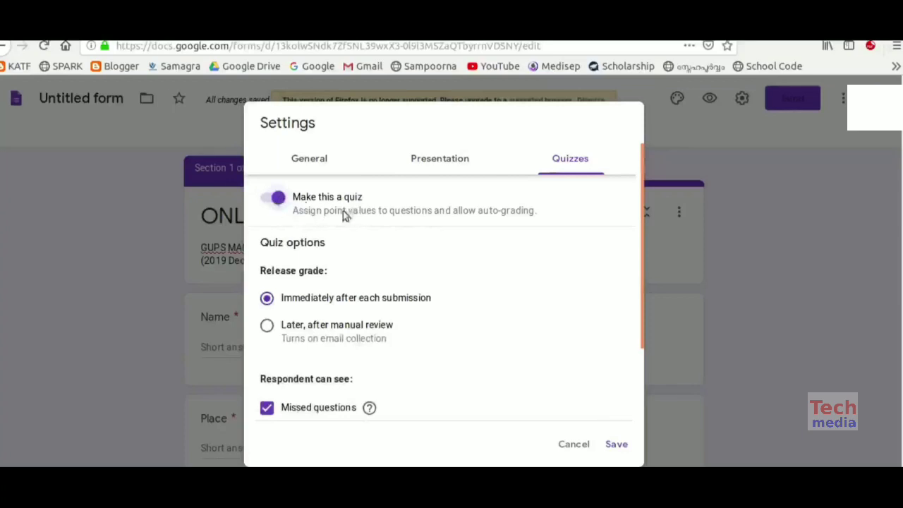
{"action": "scroll", "coordinate": [355, 238], "scroll_direction": "down", "scroll_amount": 2}
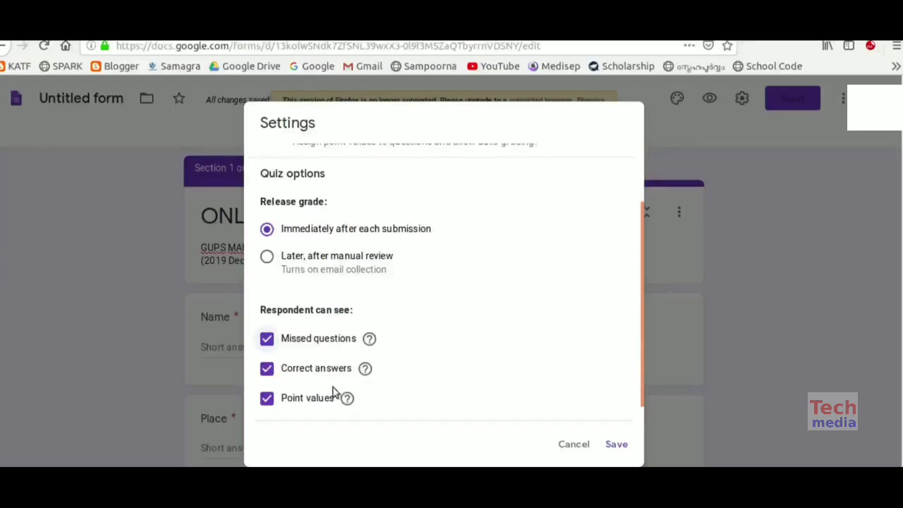
{"action": "mouse_move", "coordinate": [344, 398]}
{"action": "left_click", "coordinate": [614, 445]}
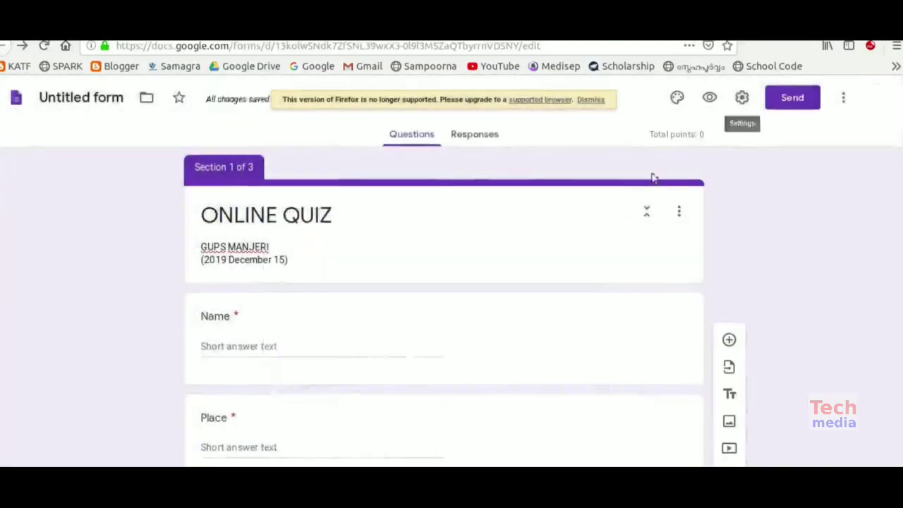
- Set the answer key of the prime minister question to Jawaharlal Nehru, worth 1 point
{"action": "scroll", "coordinate": [526, 230], "scroll_direction": "down", "scroll_amount": 5}
{"action": "scroll", "coordinate": [457, 280], "scroll_direction": "down", "scroll_amount": 5}
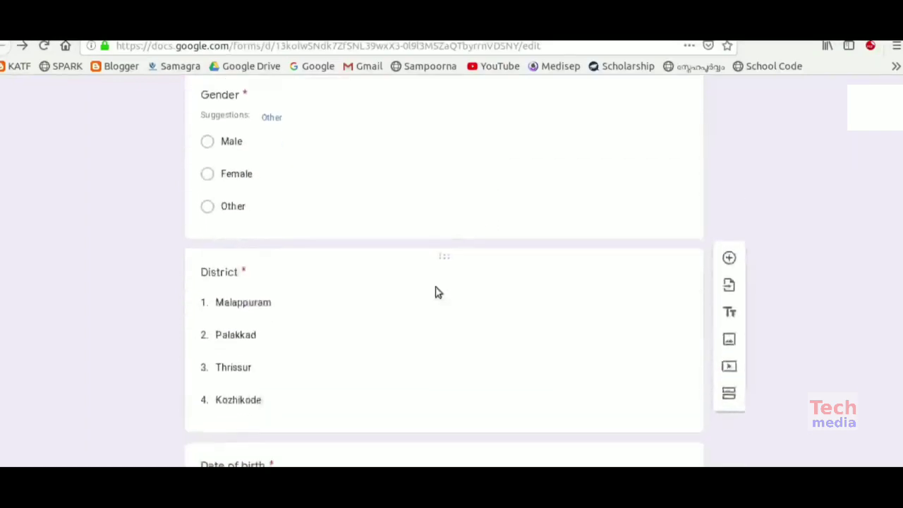
{"action": "scroll", "coordinate": [427, 263], "scroll_direction": "up", "scroll_amount": 2}
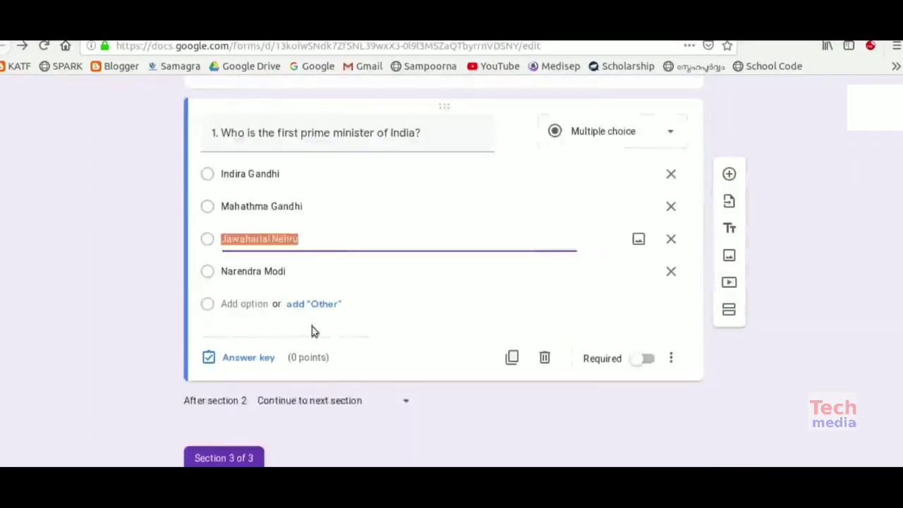
{"action": "left_click", "coordinate": [255, 185]}
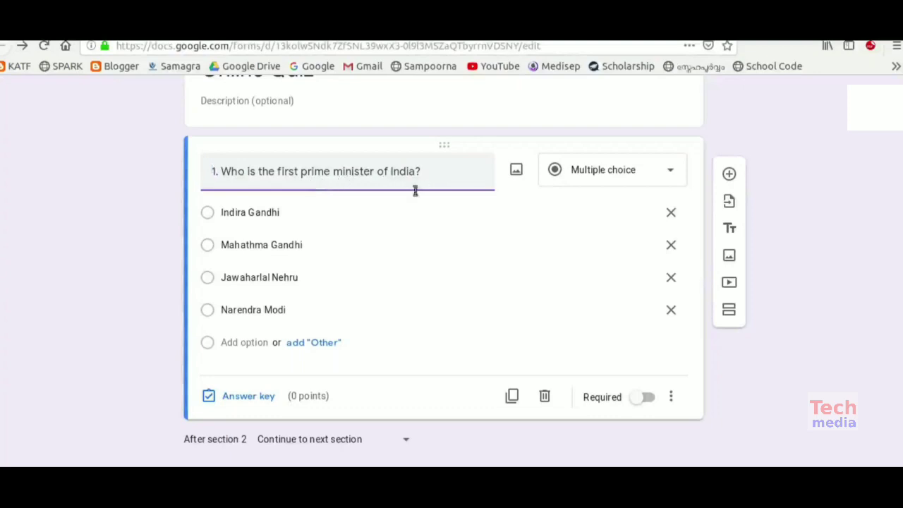
{"action": "left_click", "coordinate": [262, 397]}
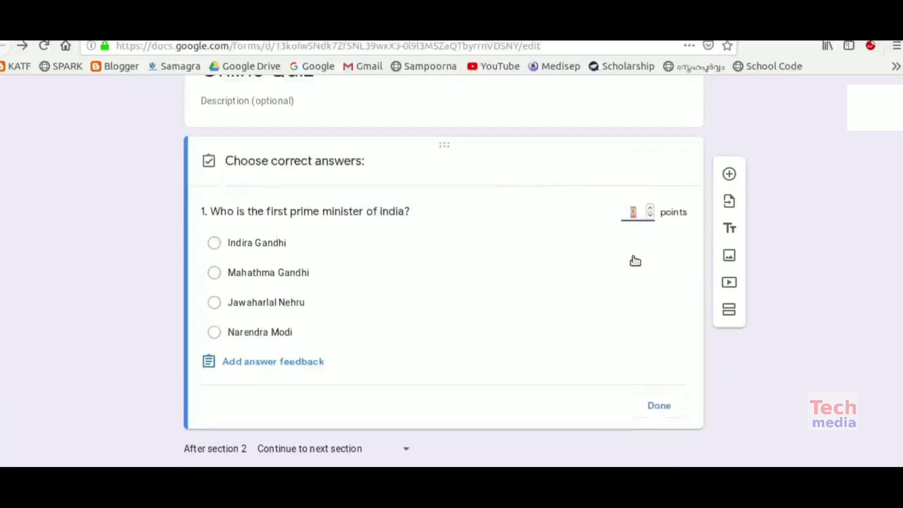
{"action": "type", "text": "1"}
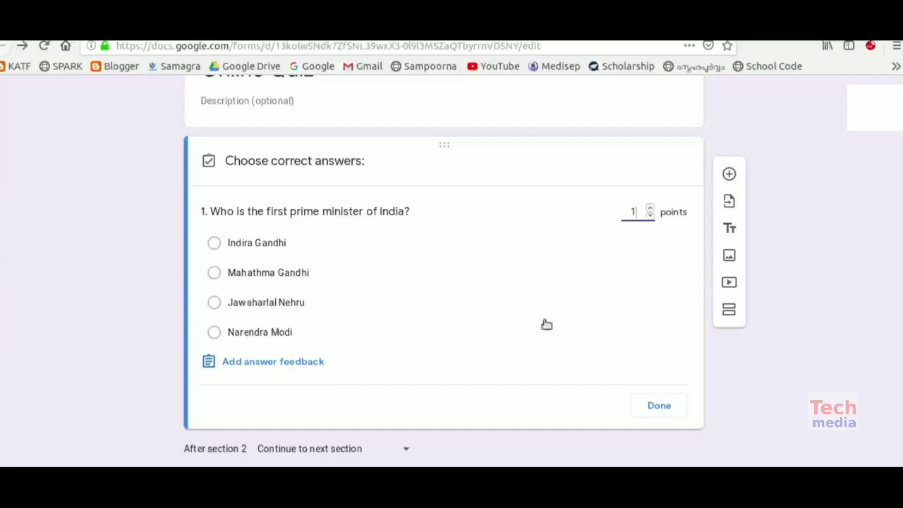
{"action": "left_click", "coordinate": [657, 307]}
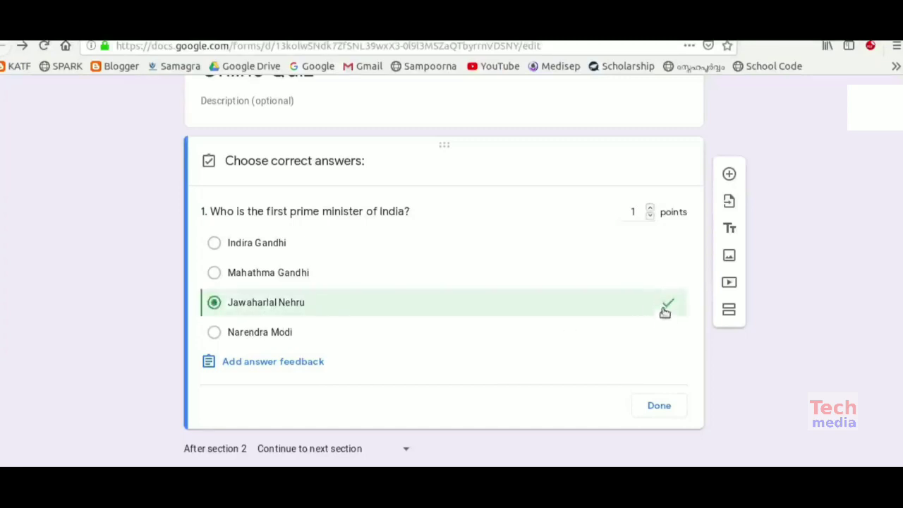
{"action": "left_click", "coordinate": [656, 404]}
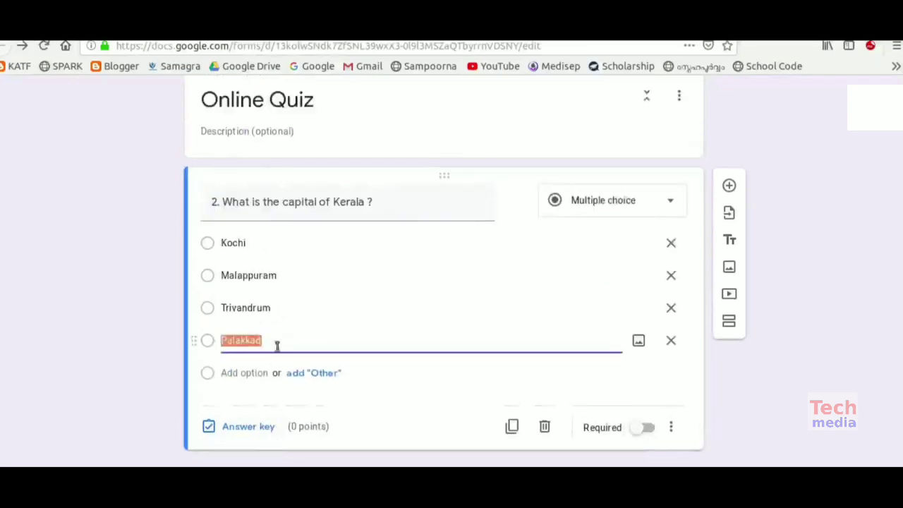
- Set the answer key of the Kerala capital question to Trivandrum, worth 1 point
{"action": "left_click", "coordinate": [252, 432]}
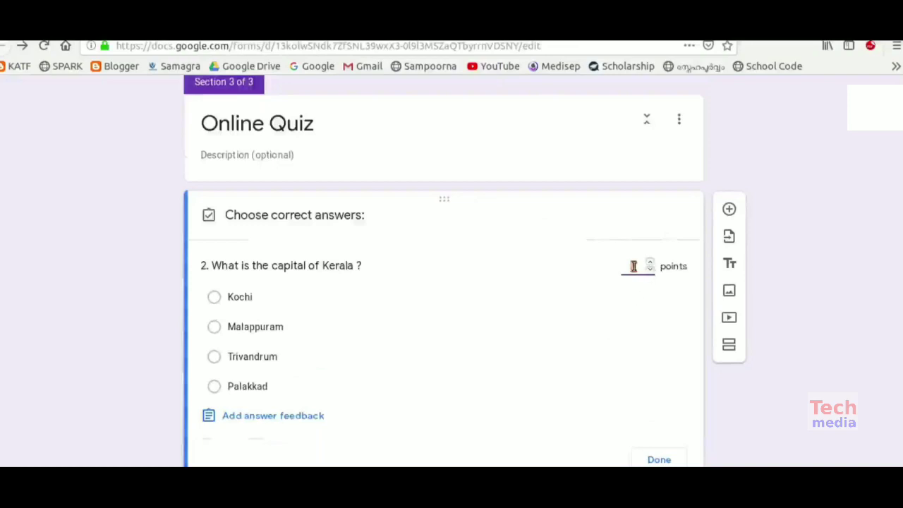
{"action": "type", "text": "1"}
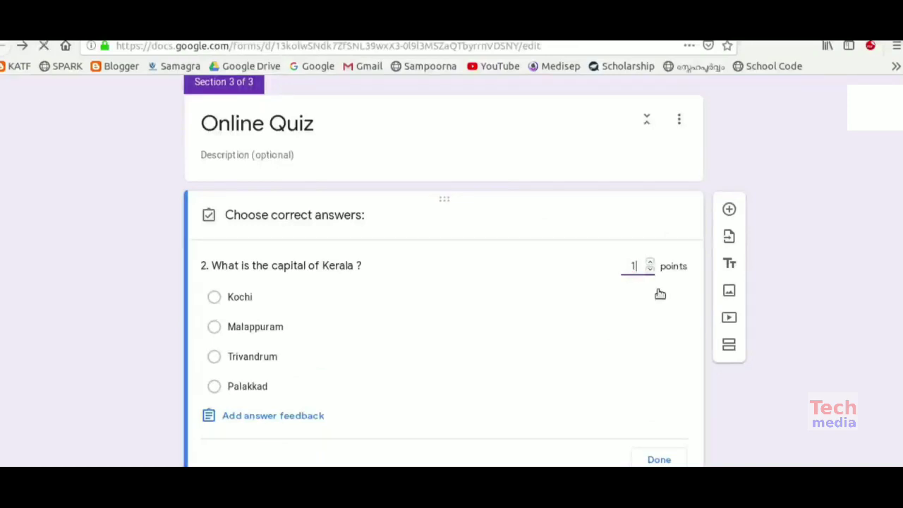
{"action": "scroll", "coordinate": [624, 282], "scroll_direction": "down", "scroll_amount": 1}
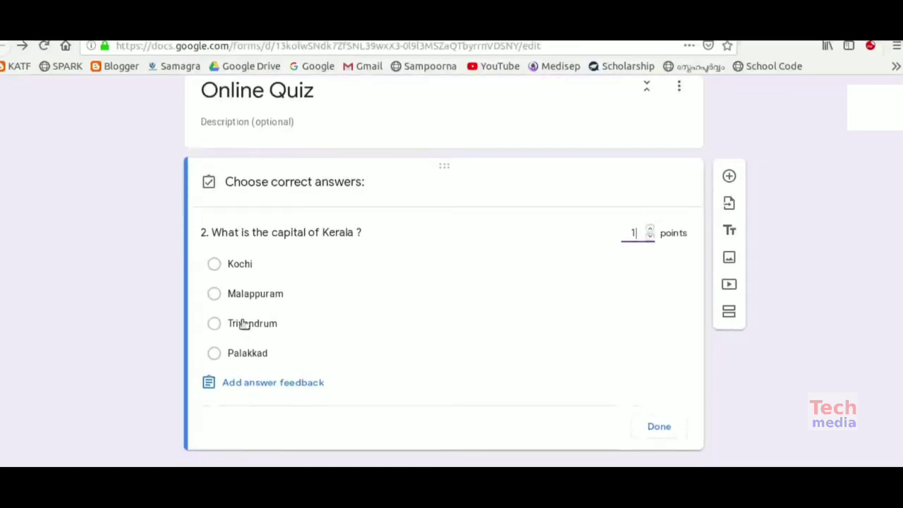
{"action": "left_click", "coordinate": [300, 325]}
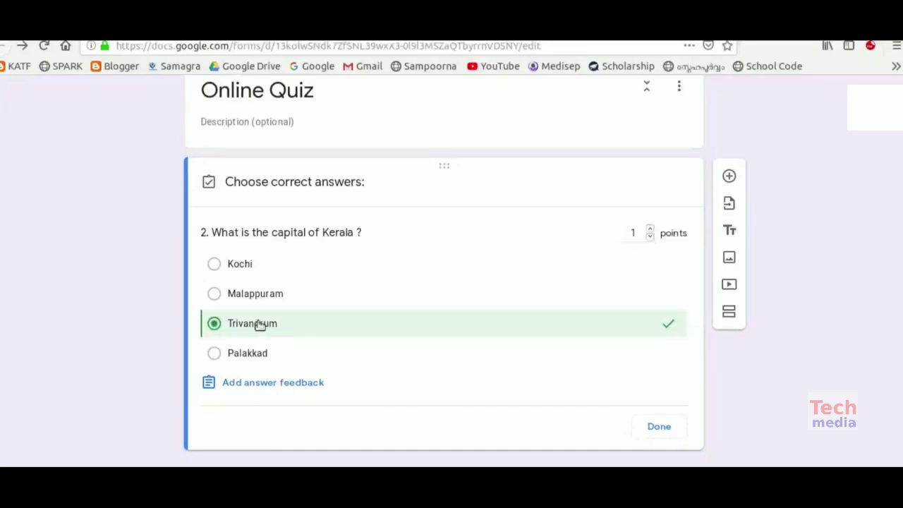
{"action": "left_click", "coordinate": [656, 428]}
- Preview the finished form and examine its participant detail questions from Name to Date of birth
{"action": "scroll", "coordinate": [599, 322], "scroll_direction": "up", "scroll_amount": 3}
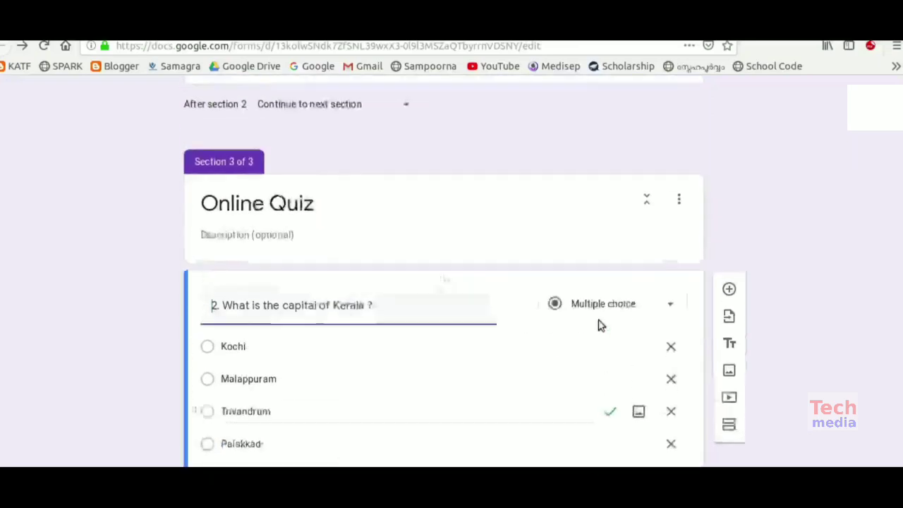
{"action": "scroll", "coordinate": [732, 341], "scroll_direction": "up", "scroll_amount": 15}
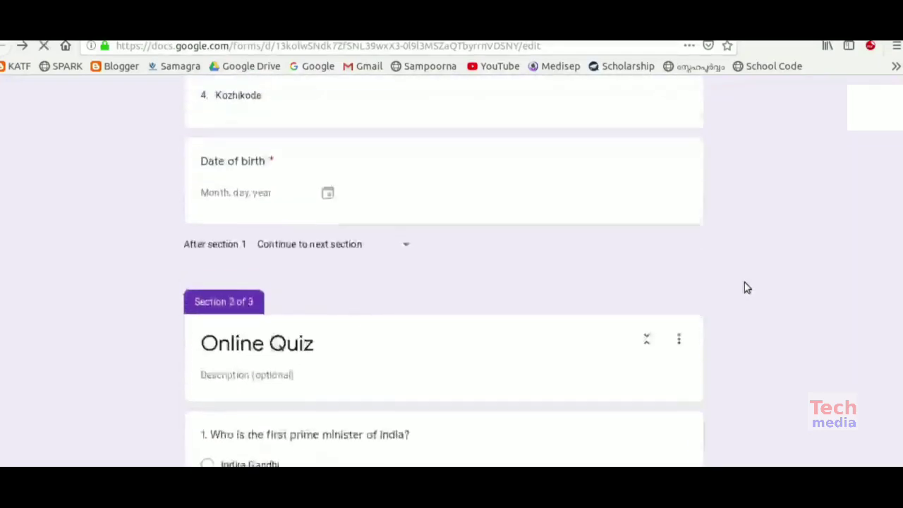
{"action": "scroll", "coordinate": [728, 280], "scroll_direction": "up", "scroll_amount": 5}
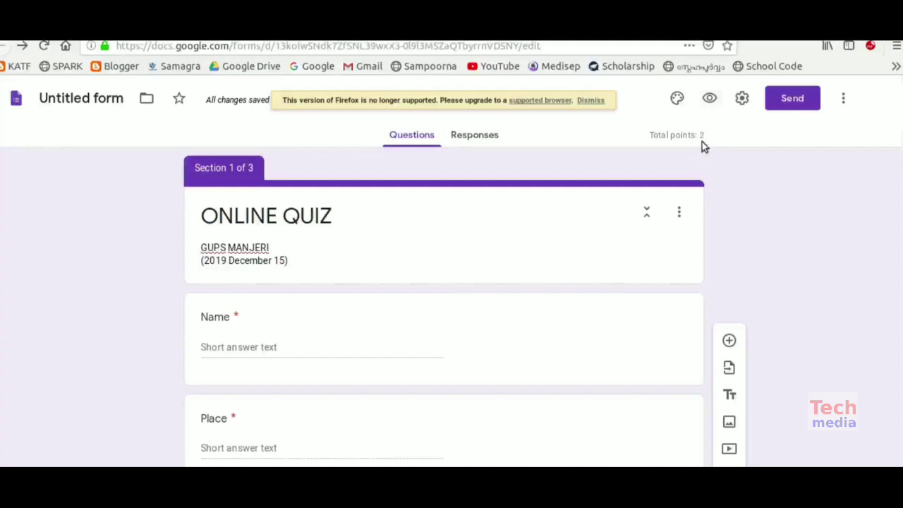
{"action": "left_click", "coordinate": [710, 101]}
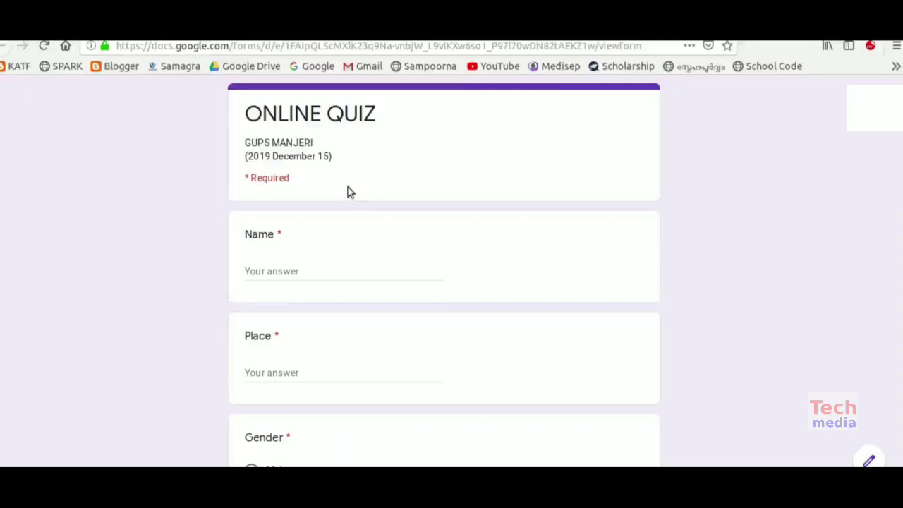
{"action": "scroll", "coordinate": [348, 187], "scroll_direction": "down", "scroll_amount": 3}
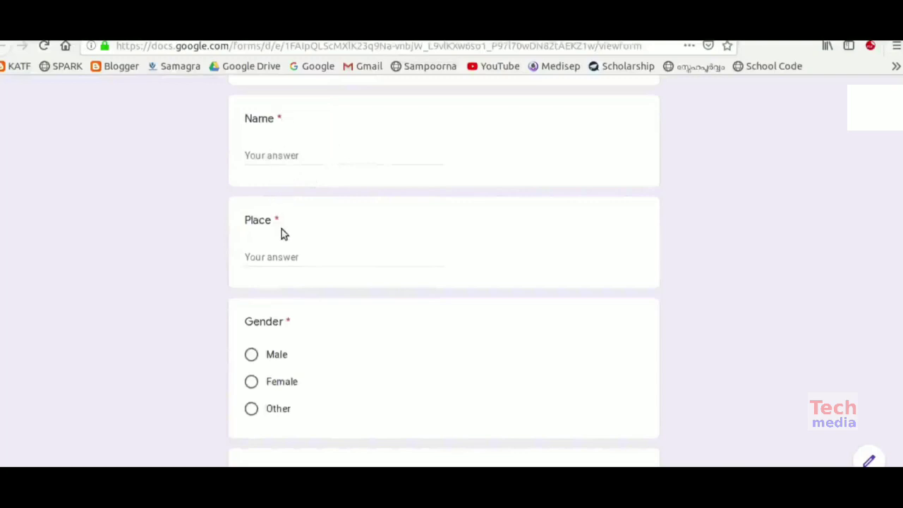
{"action": "scroll", "coordinate": [282, 232], "scroll_direction": "down", "scroll_amount": 1}
{"action": "scroll", "coordinate": [280, 182], "scroll_direction": "down", "scroll_amount": 3}
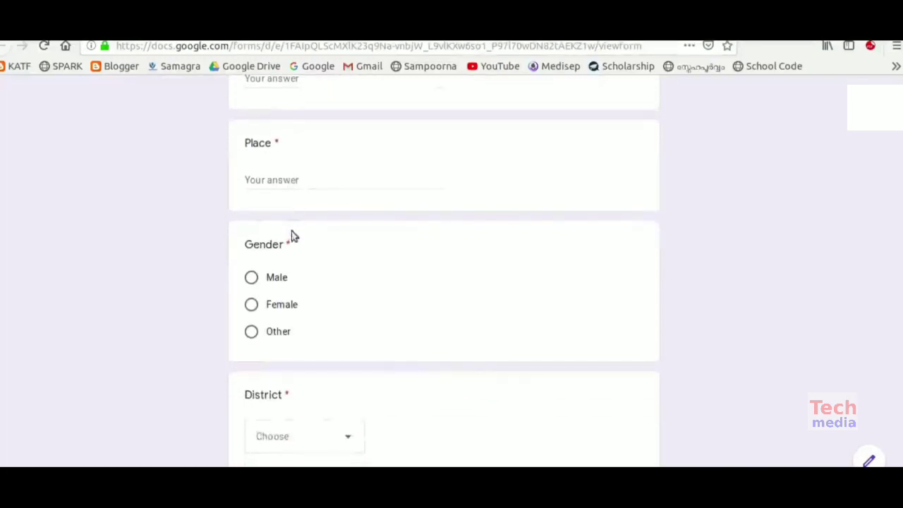
{"action": "scroll", "coordinate": [294, 258], "scroll_direction": "down", "scroll_amount": 2}
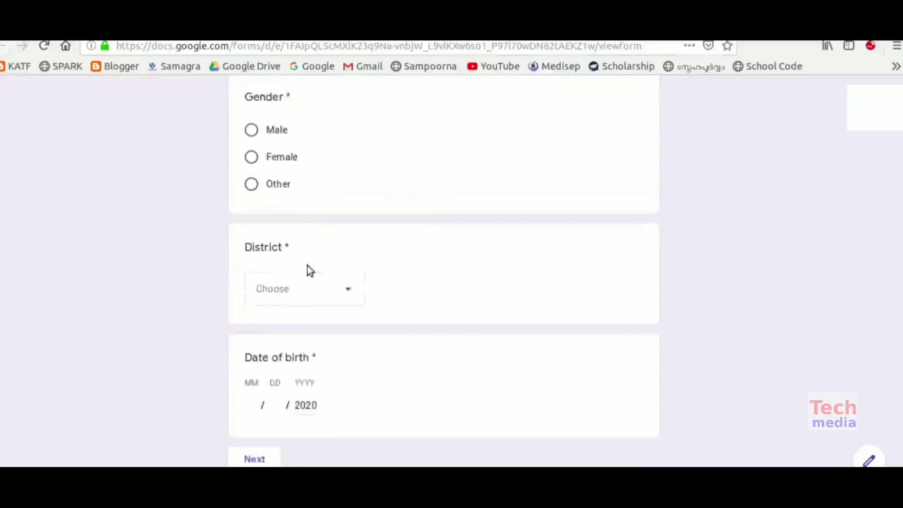
- Answer Gender with Male and District with Palakkad in the form preview, and review the remaining questions
{"action": "scroll", "coordinate": [308, 261], "scroll_direction": "up", "scroll_amount": 2}
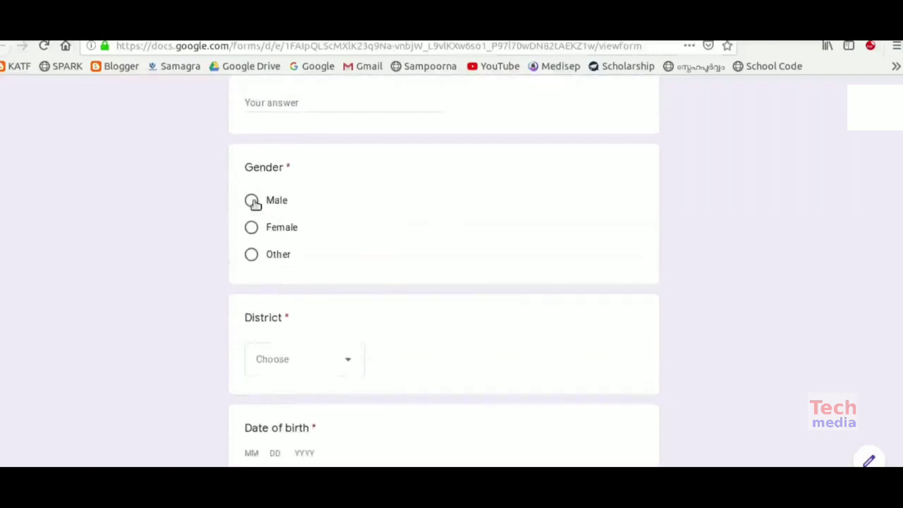
{"action": "left_click", "coordinate": [252, 201]}
{"action": "scroll", "coordinate": [273, 283], "scroll_direction": "down", "scroll_amount": 2}
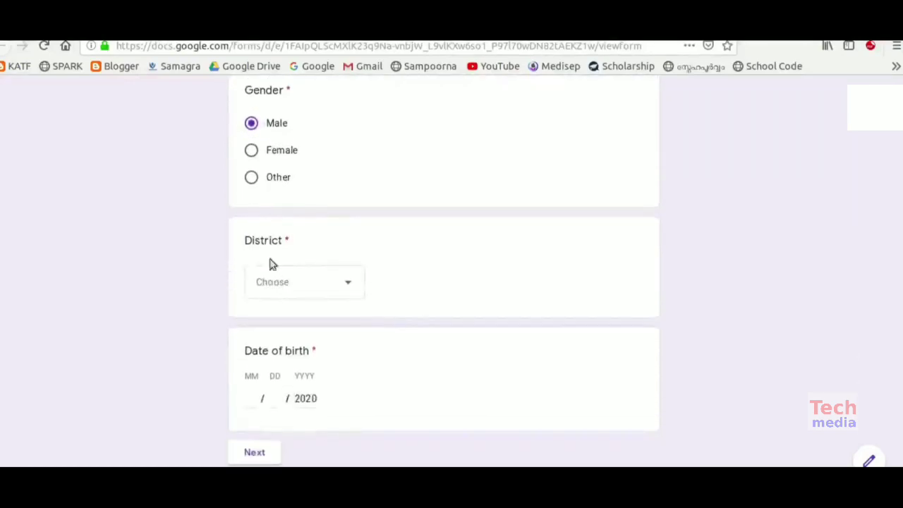
{"action": "left_click", "coordinate": [293, 284]}
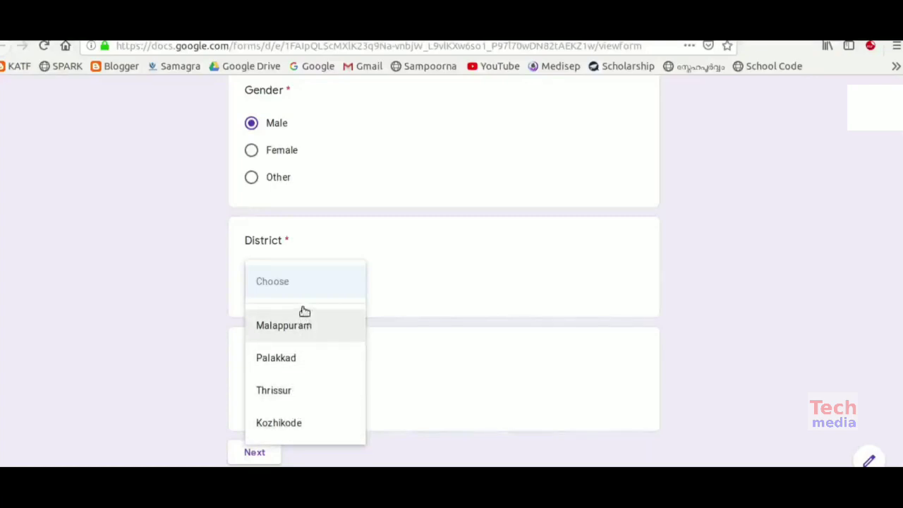
{"action": "left_click", "coordinate": [299, 360]}
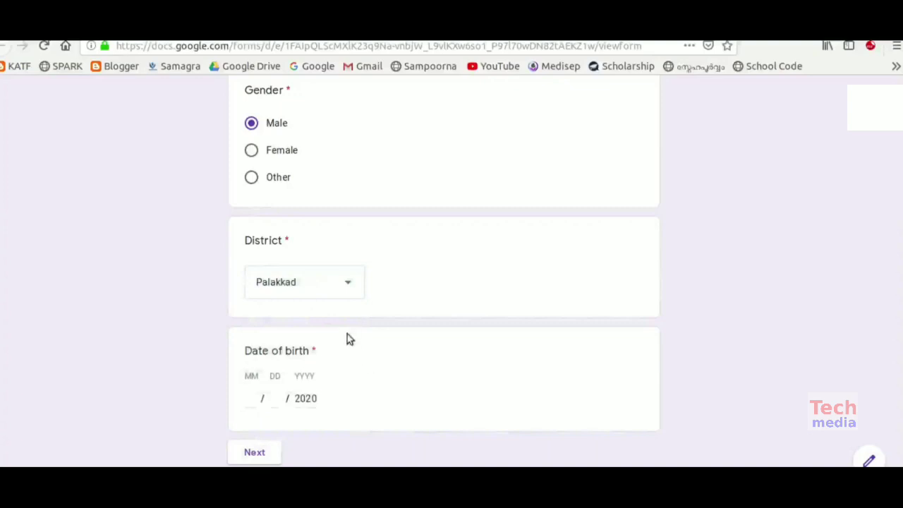
{"action": "scroll", "coordinate": [331, 345], "scroll_direction": "down", "scroll_amount": 2}
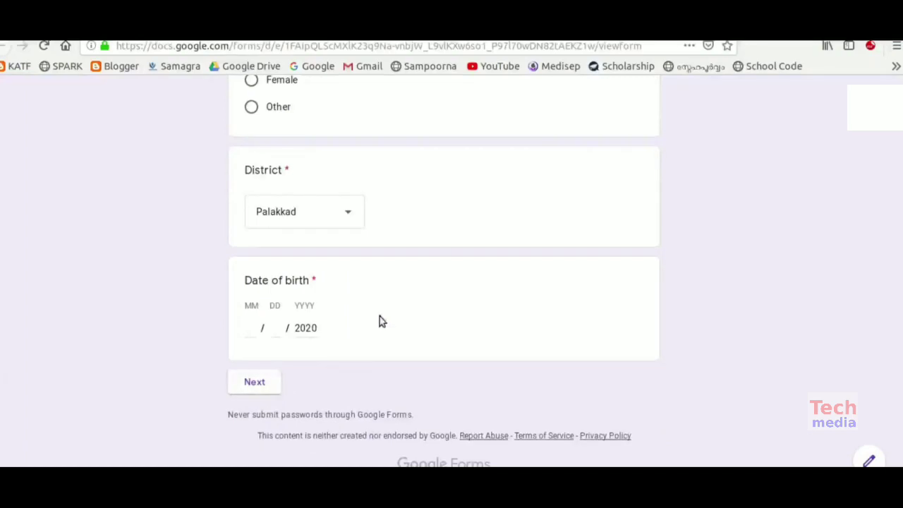
{"action": "scroll", "coordinate": [379, 320], "scroll_direction": "up", "scroll_amount": 10}
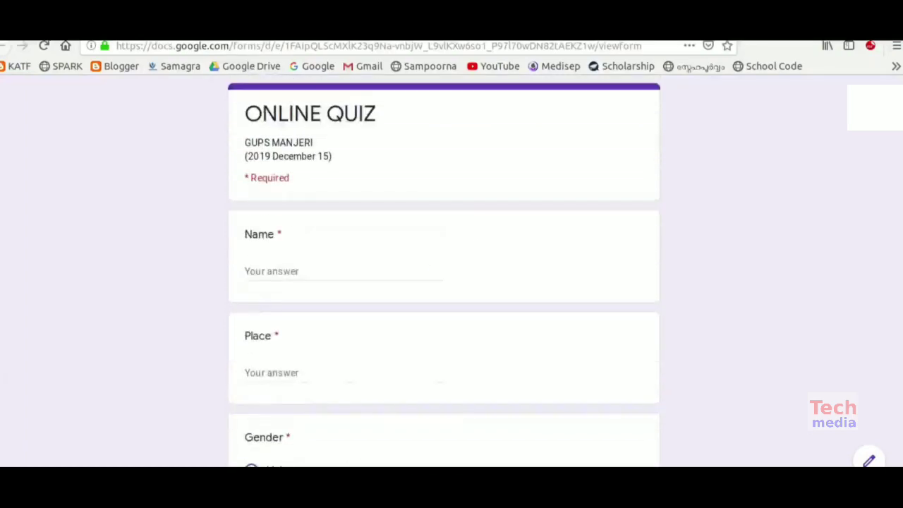
- Return from the preview to the form editor and open the form's responses
{"action": "key", "text": "alt+Left"}
{"action": "left_click", "coordinate": [665, 270]}
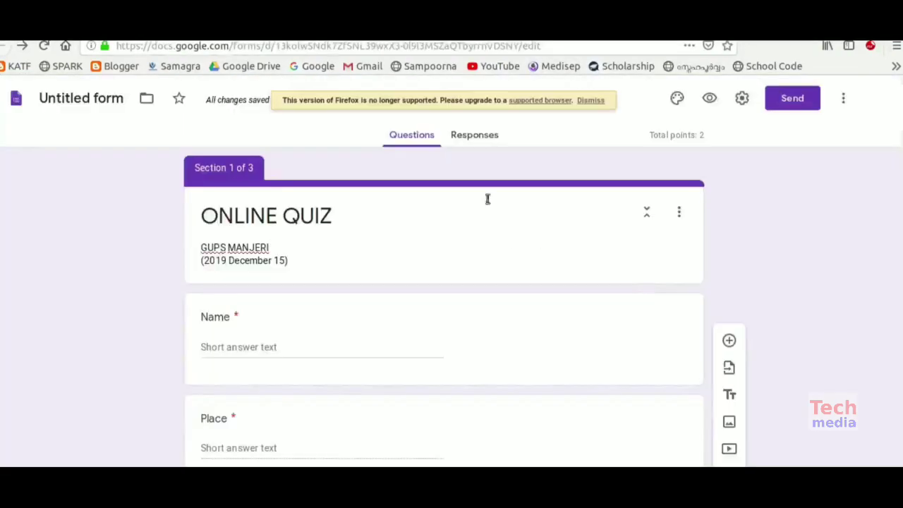
{"action": "left_click", "coordinate": [475, 137]}
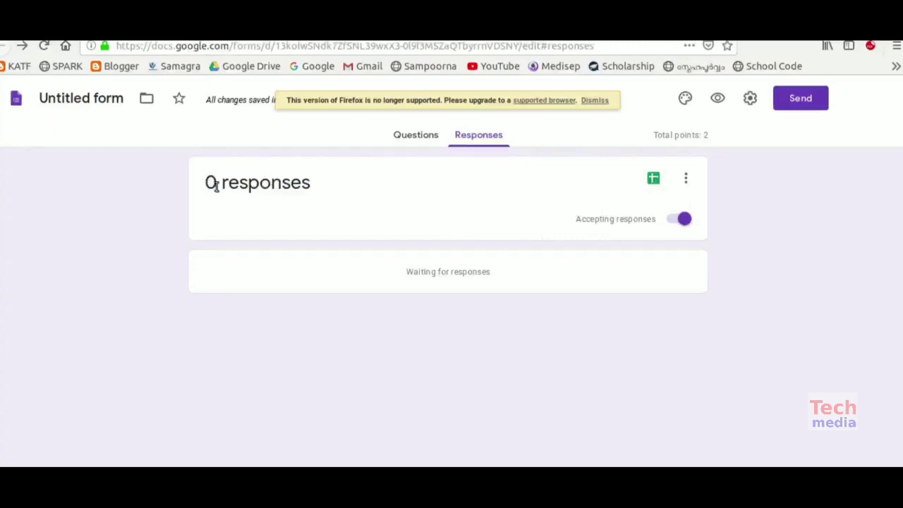
{"action": "left_click", "coordinate": [654, 181]}
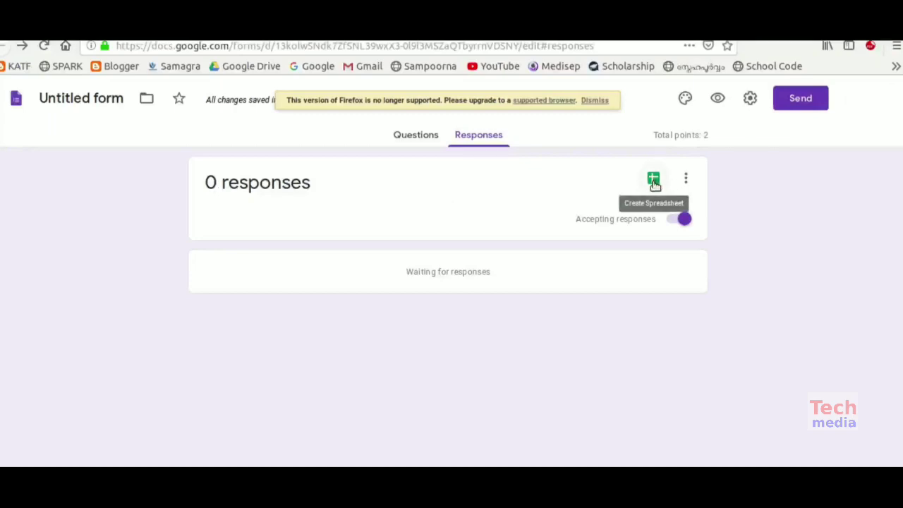
- Switch response acceptance off and on to try it out, and leave the form not accepting responses
{"action": "left_click", "coordinate": [681, 220]}
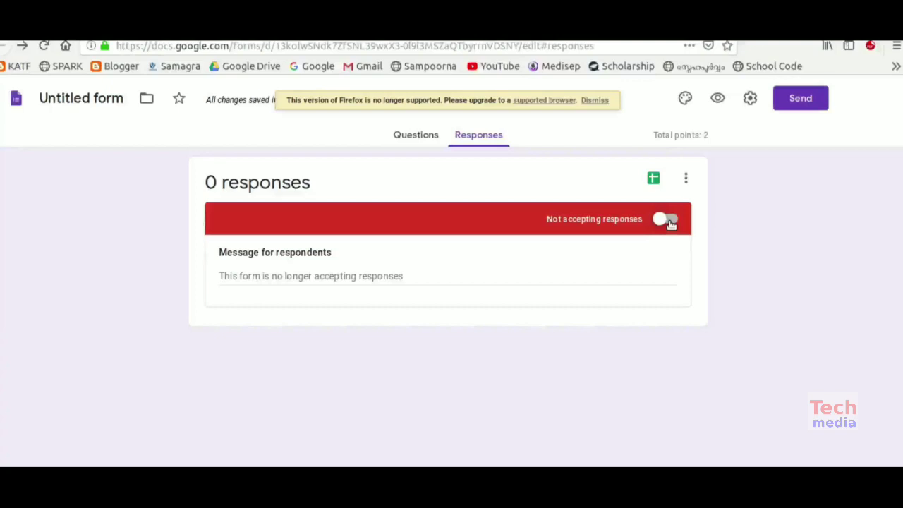
{"action": "left_click", "coordinate": [668, 221]}
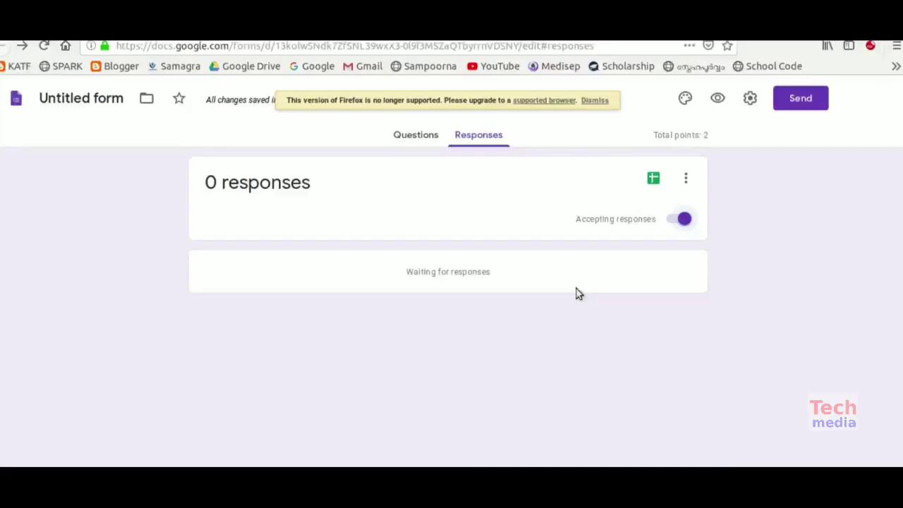
{"action": "left_click", "coordinate": [674, 221]}
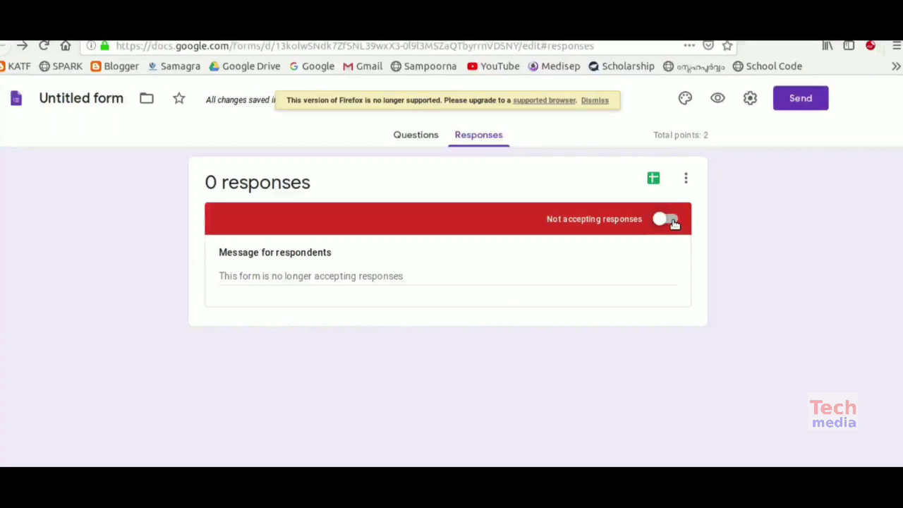
{"action": "left_click", "coordinate": [673, 221]}
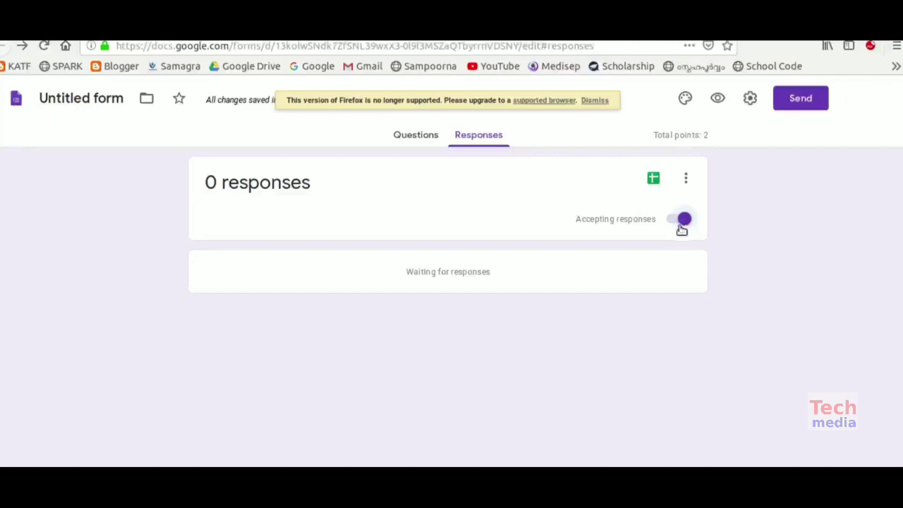
{"action": "left_click", "coordinate": [672, 223]}
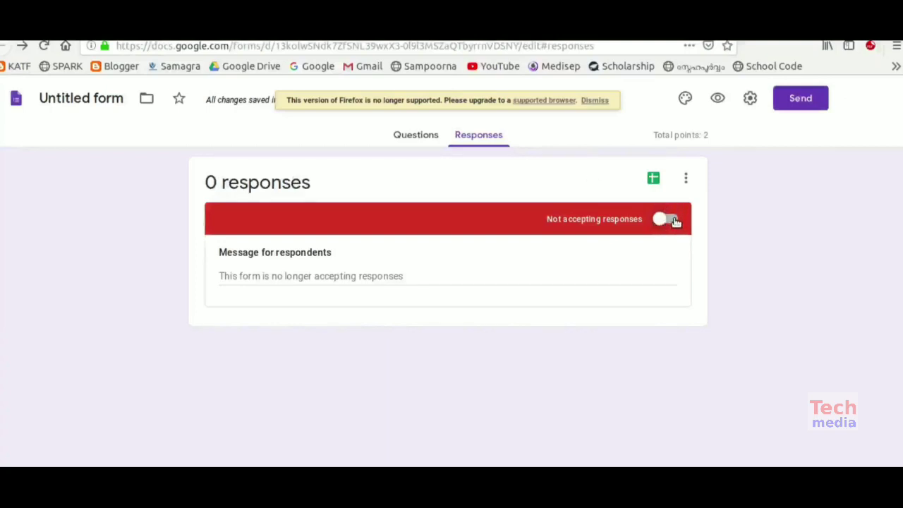
- Generate a shortened link for sending the form and copy it
{"action": "left_click", "coordinate": [801, 99]}
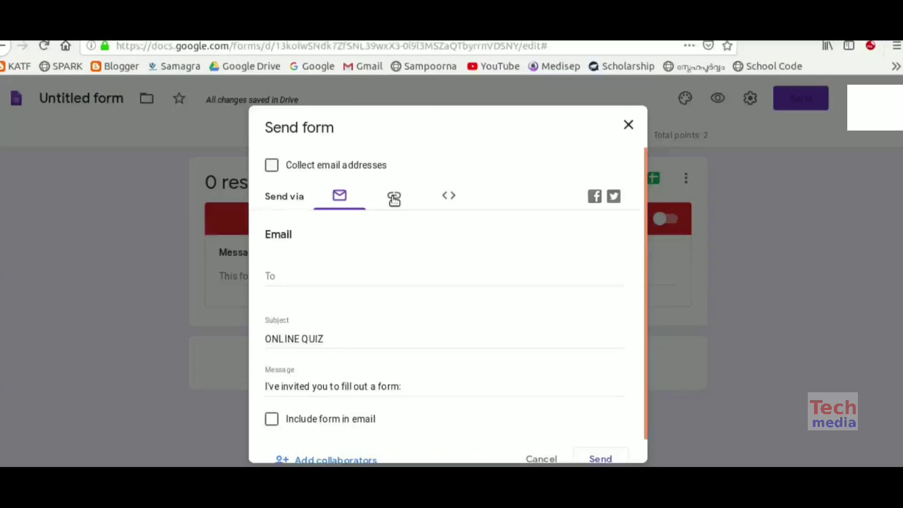
{"action": "left_click", "coordinate": [394, 198]}
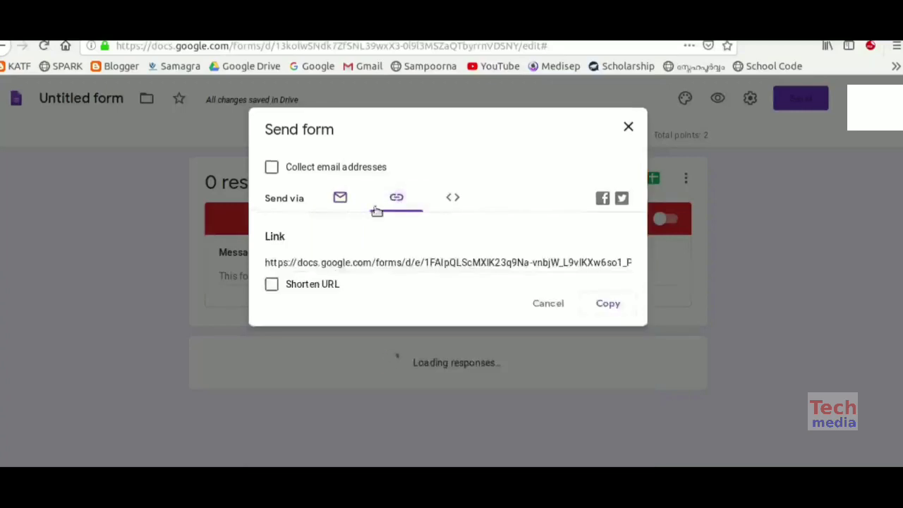
{"action": "left_click", "coordinate": [475, 262]}
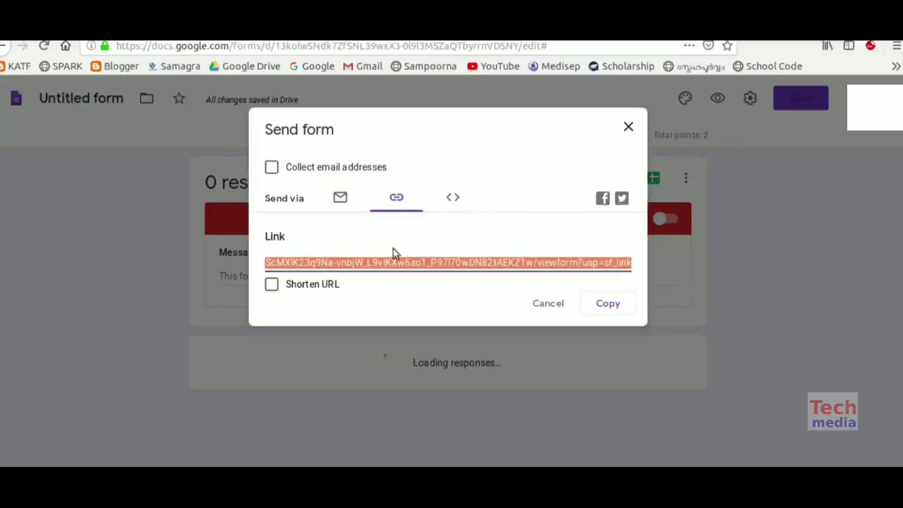
{"action": "left_click", "coordinate": [334, 317]}
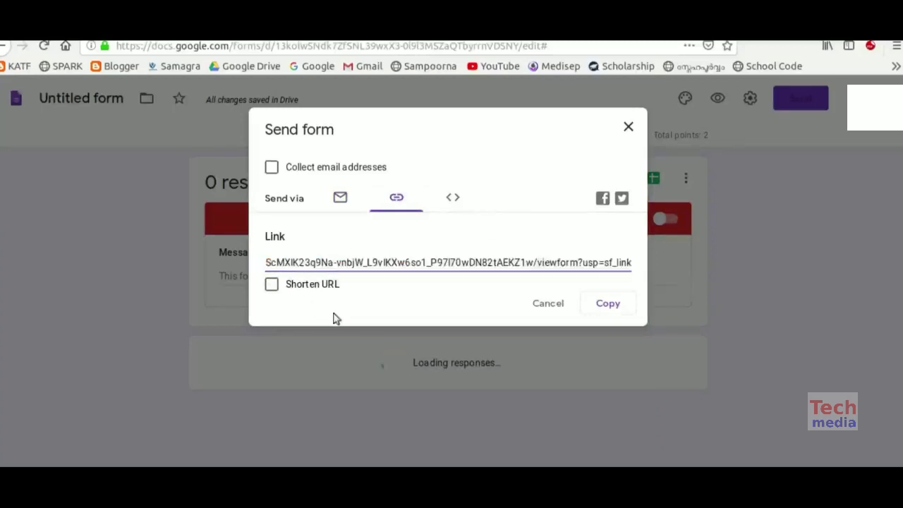
{"action": "left_click", "coordinate": [273, 285]}
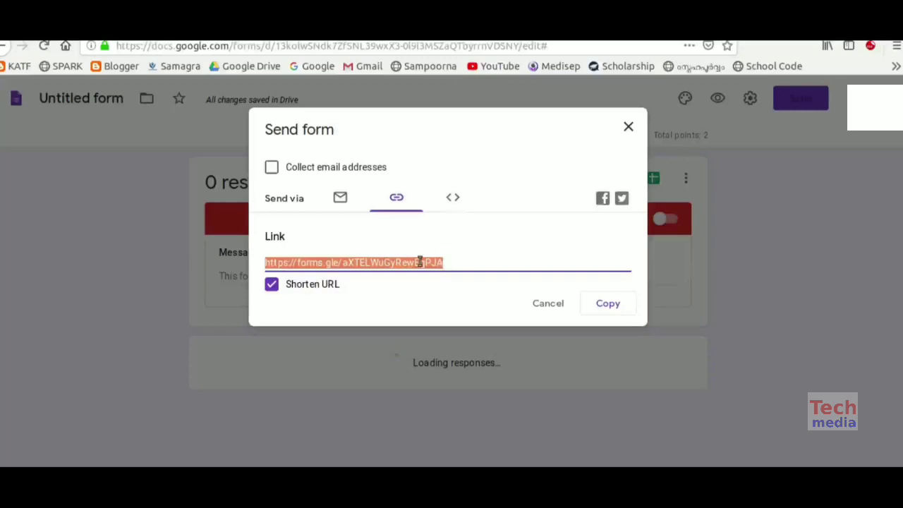
{"action": "right_click", "coordinate": [418, 262]}
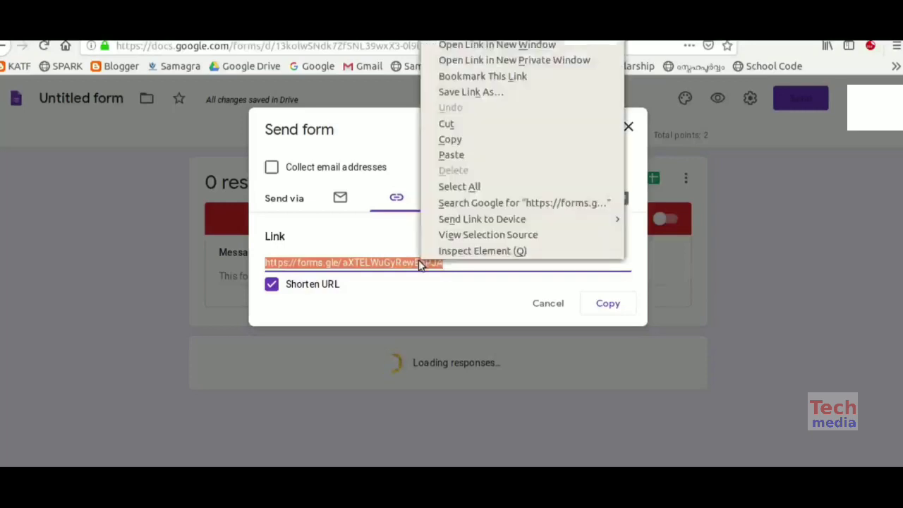
{"action": "left_click", "coordinate": [452, 140]}
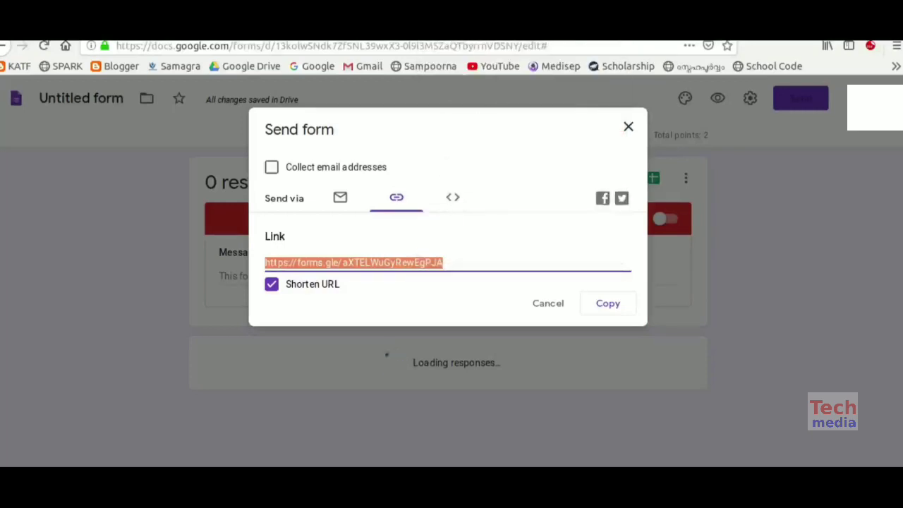
- Open the copied form link in a new browser tab to check how the closed form looks to respondents
{"action": "key", "text": "ctrl+t"}
{"action": "right_click", "coordinate": [278, 44]}
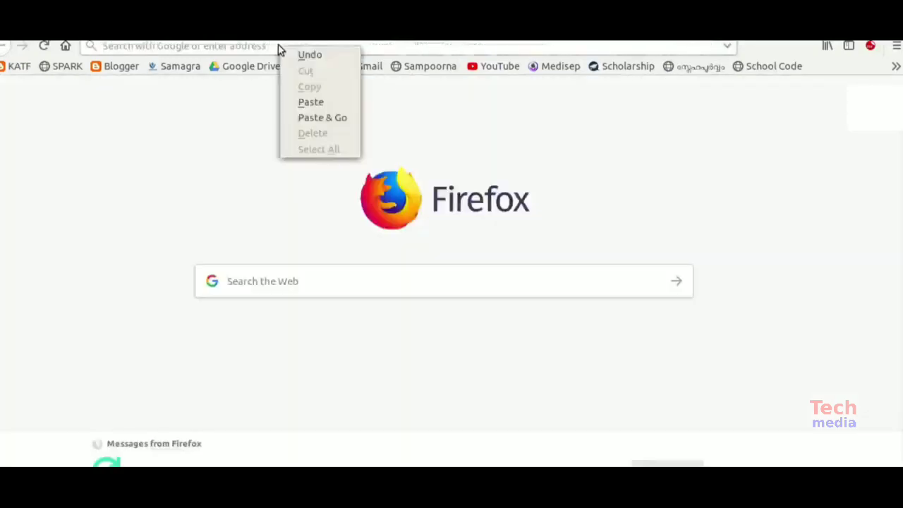
{"action": "left_click", "coordinate": [310, 102]}
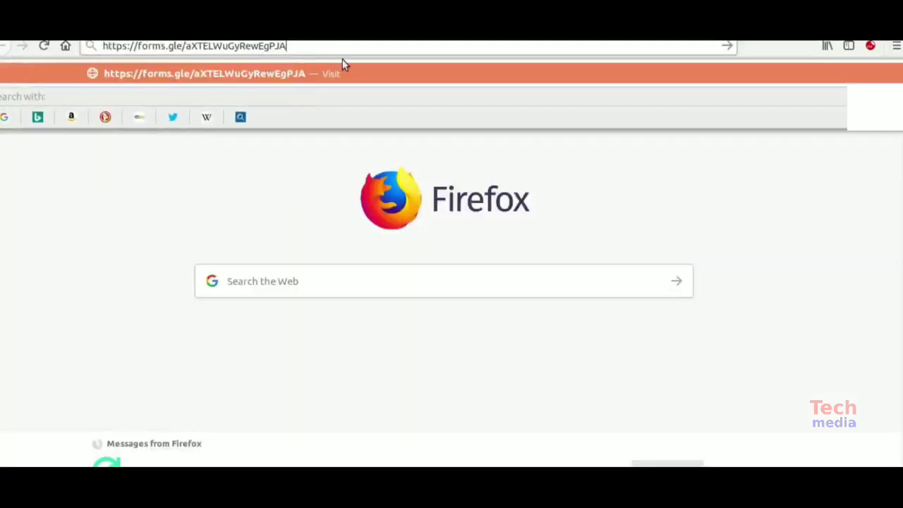
{"action": "key", "text": "Return"}
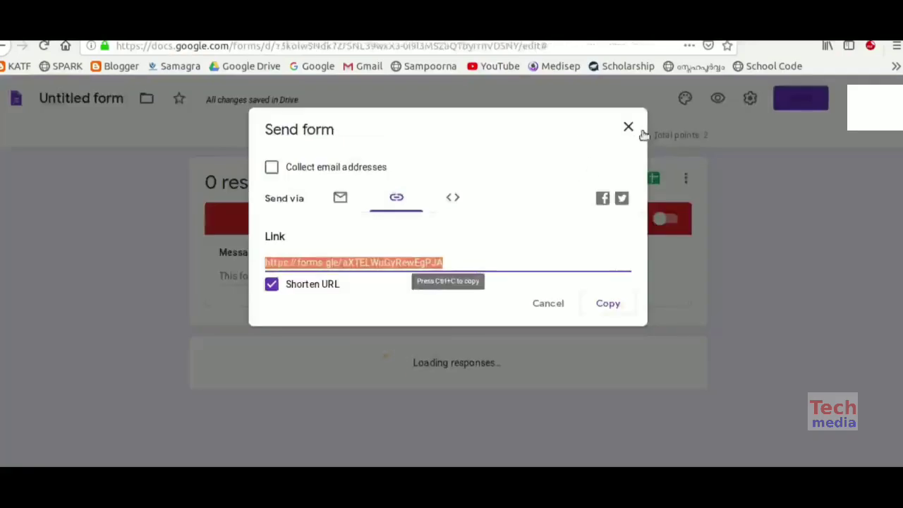
- Close the Send form dialog, turn response acceptance back on, and open the shortened form link again in a new tab
{"action": "left_click", "coordinate": [628, 129]}
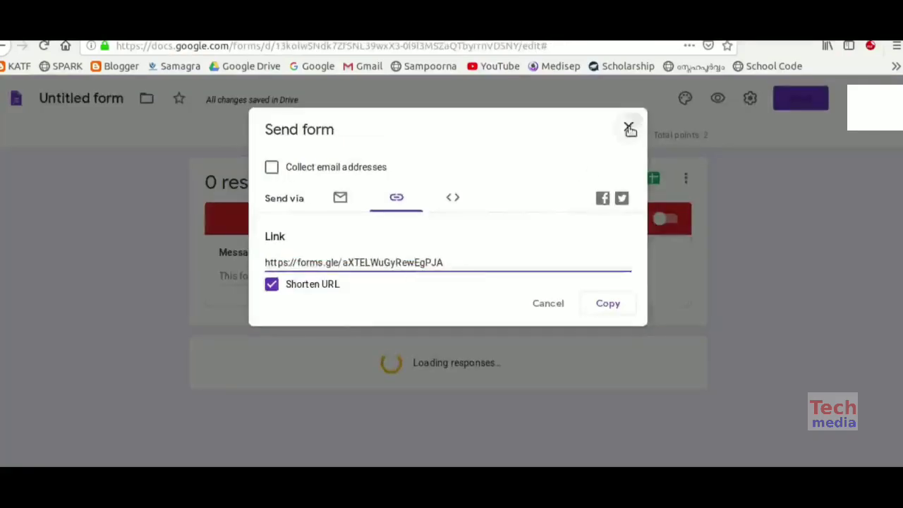
{"action": "left_click", "coordinate": [665, 222]}
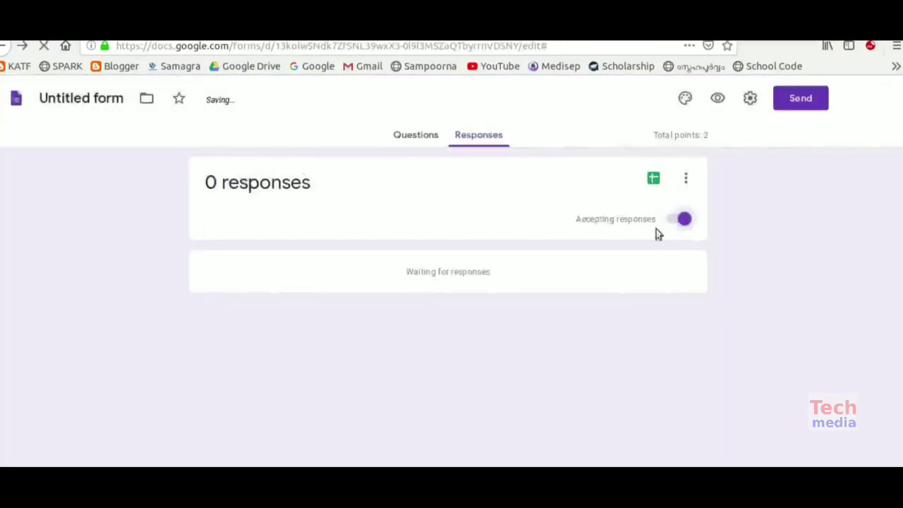
{"action": "key", "text": "ctrl+t"}
{"action": "right_click", "coordinate": [350, 45]}
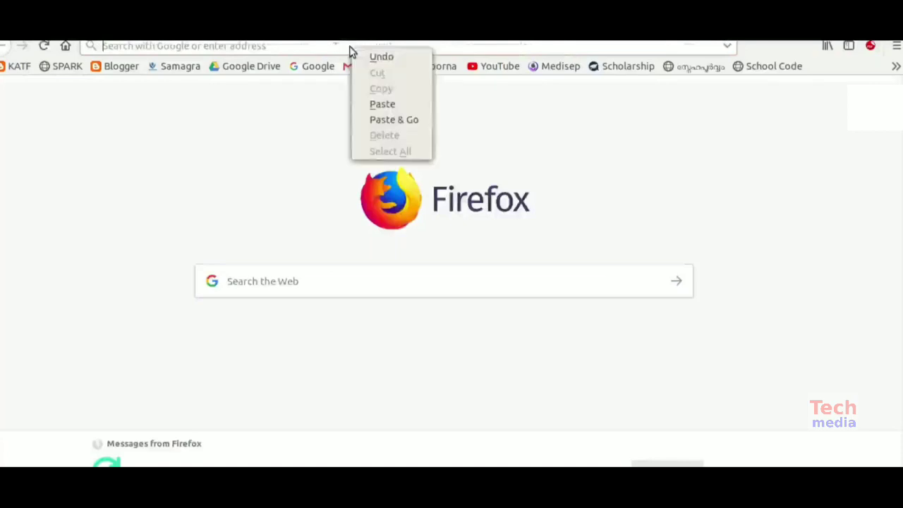
{"action": "left_click", "coordinate": [388, 107]}
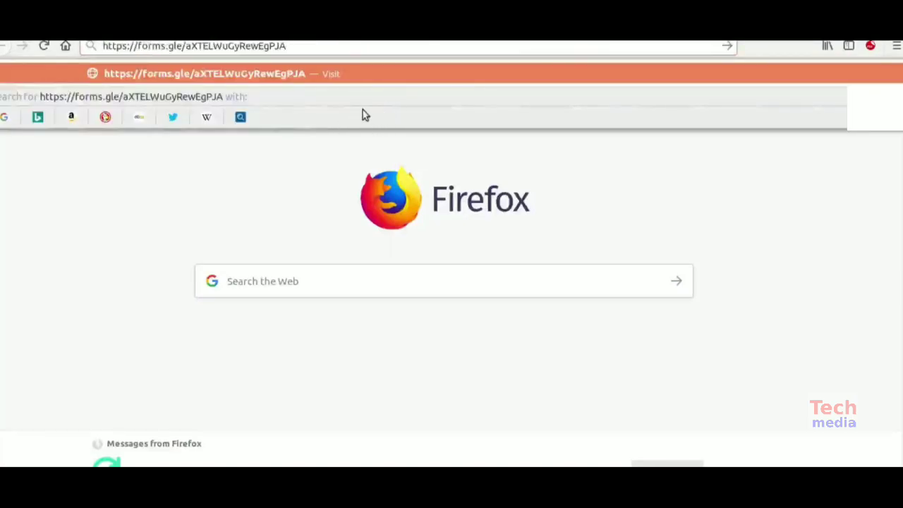
{"action": "key", "text": "Return"}
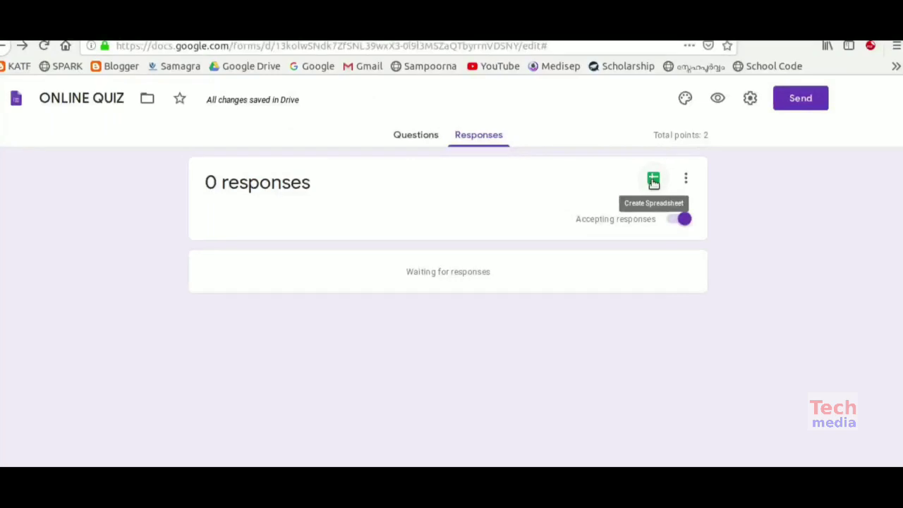
- Create a new spreadsheet named ONLINE QUIZ (Responses) as the destination for the form's responses
{"action": "left_click", "coordinate": [653, 181]}
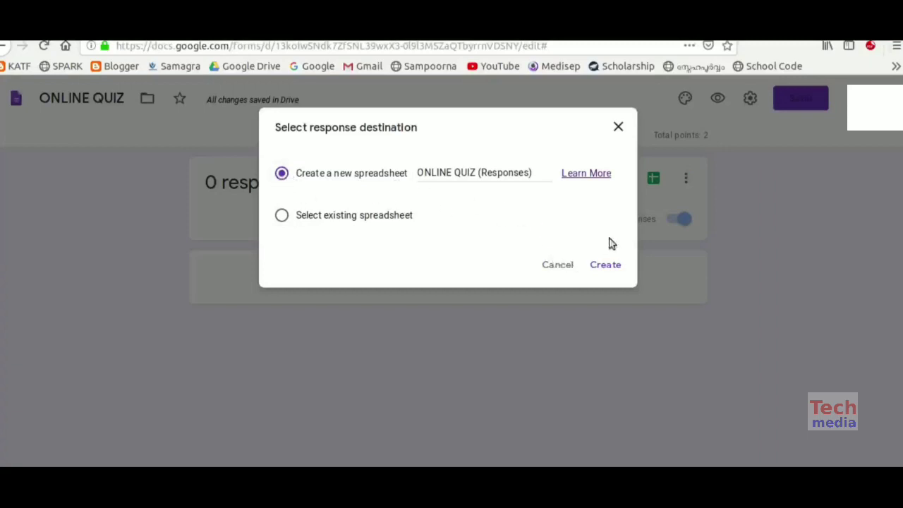
{"action": "left_click", "coordinate": [606, 266]}
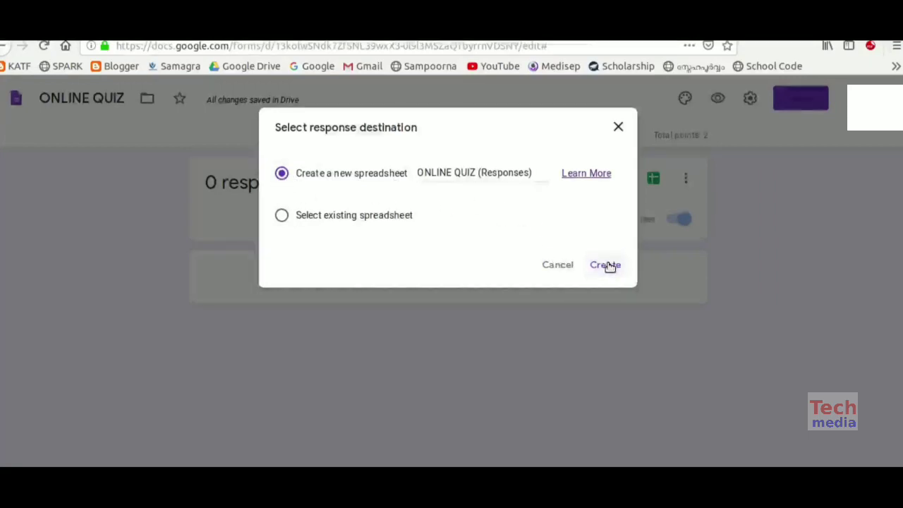